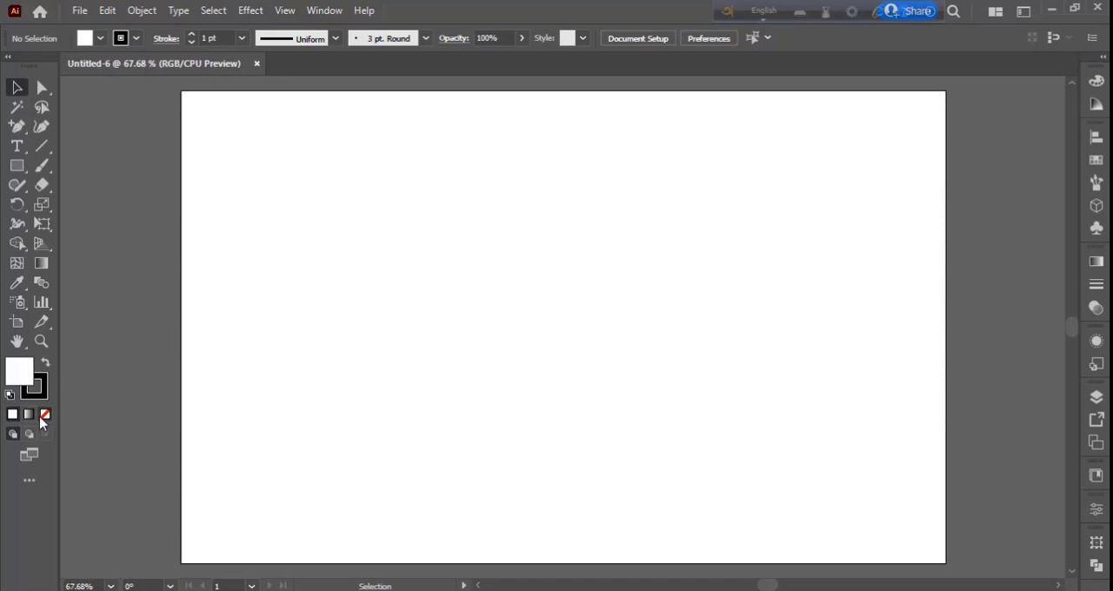
# Draw a 618 × 618 px square with no fill and align it to the artboard's left and top edges
pyautogui.click(45, 414)
pyautogui.click(17, 165)
pyautogui.click(524, 263)
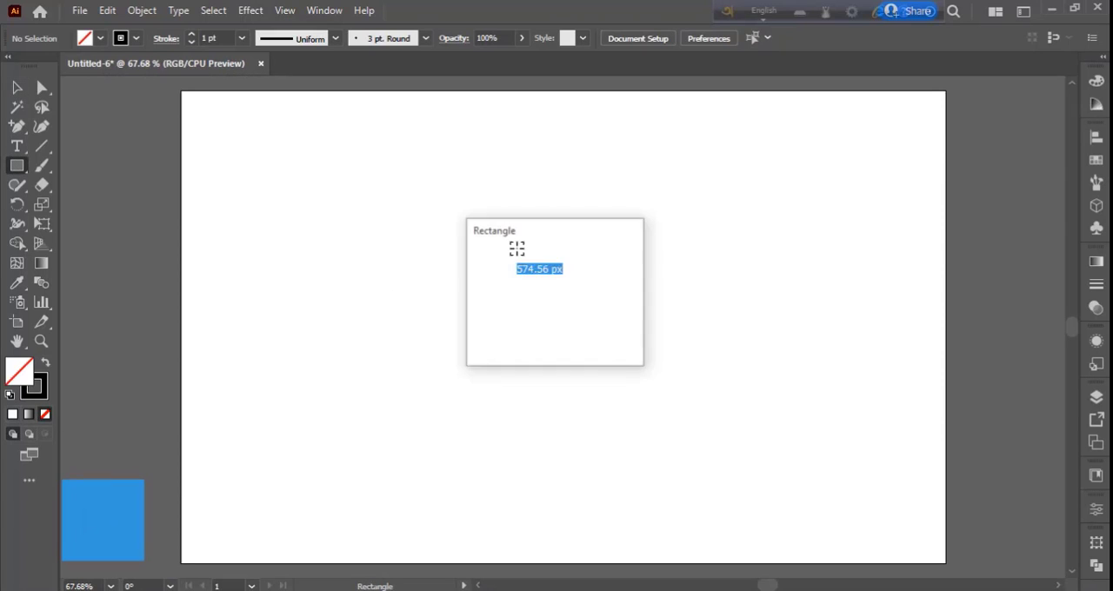
pyautogui.write('618')
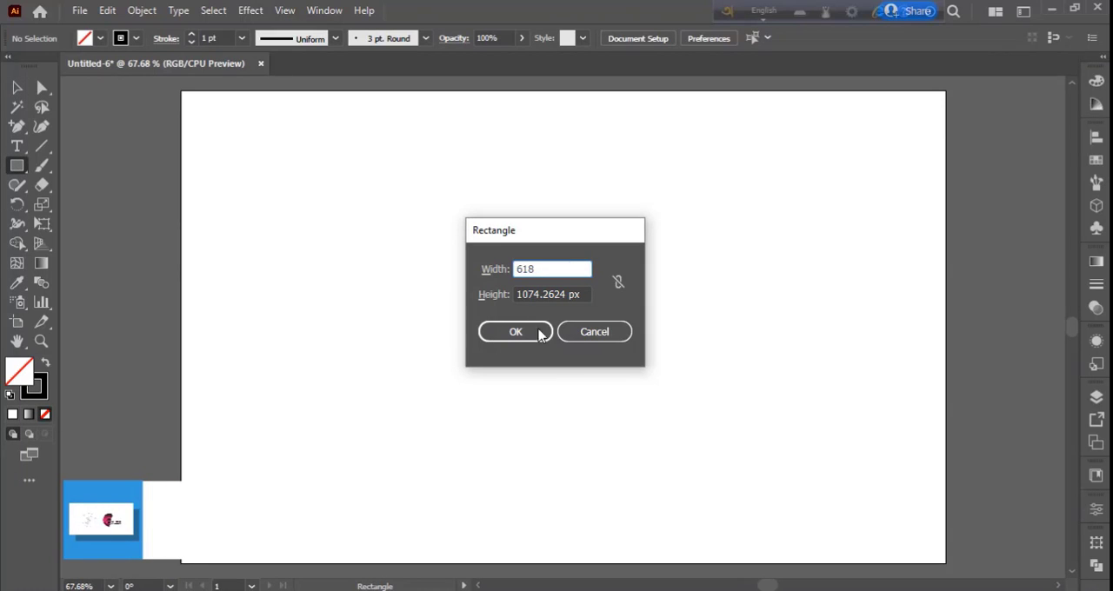
pyautogui.click(586, 295)
pyautogui.tripleClick(586, 294)
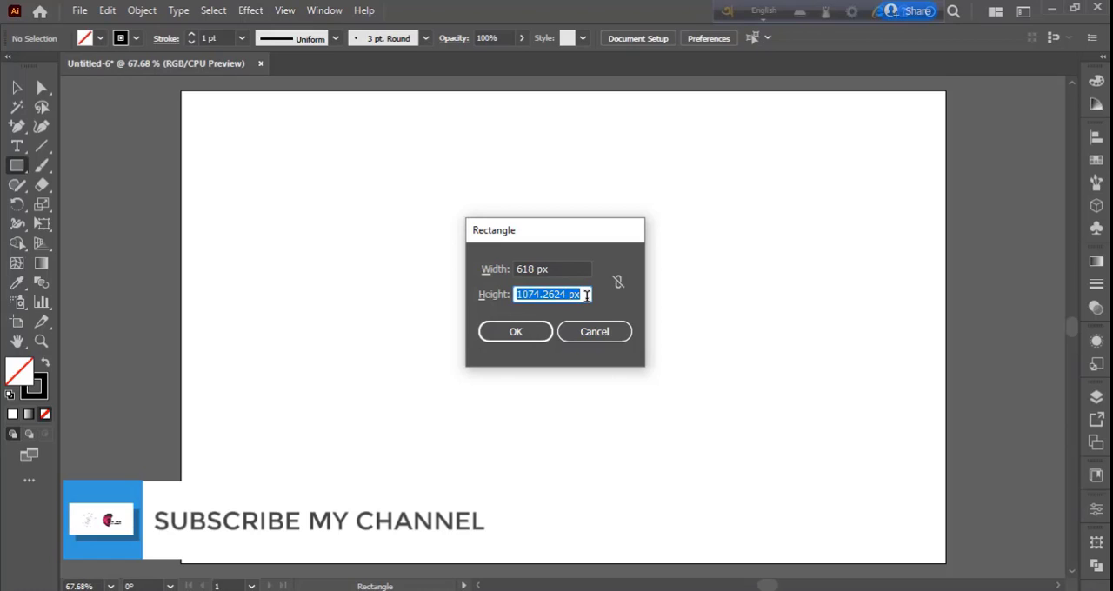
pyautogui.write('618')
pyautogui.press('Return')
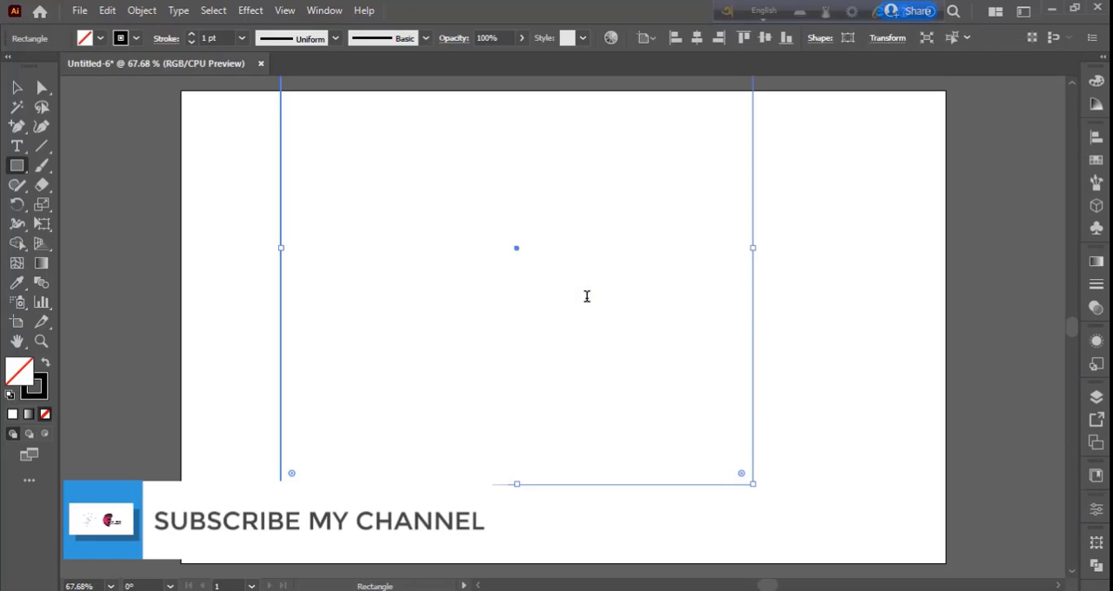
pyautogui.click(676, 38)
pyautogui.click(743, 38)
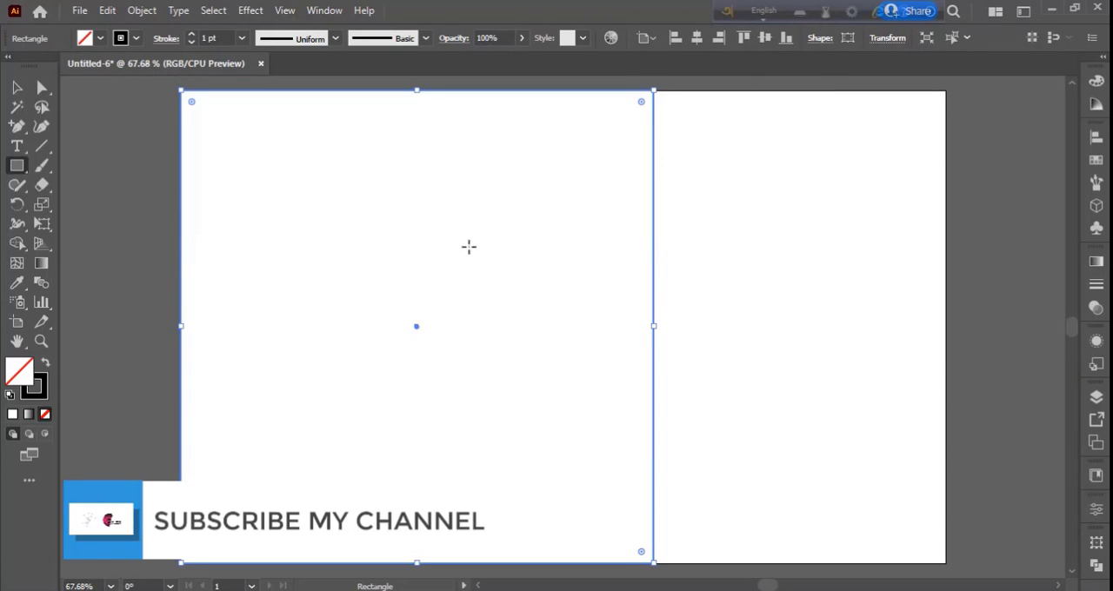
# Copy the square against the artboard's right edge and scale the copy down to fit the remaining width beside the large square
pyautogui.click(24, 90)
pyautogui.scroll(-2, 690, 248)
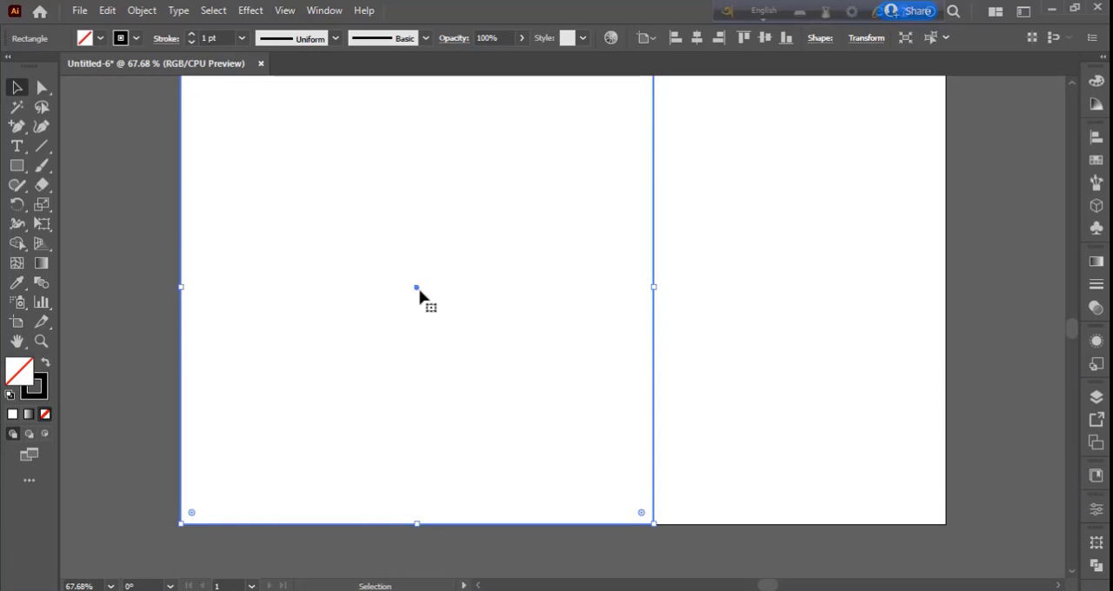
pyautogui.moveTo(417, 287); pyautogui.dragTo(711, 278)
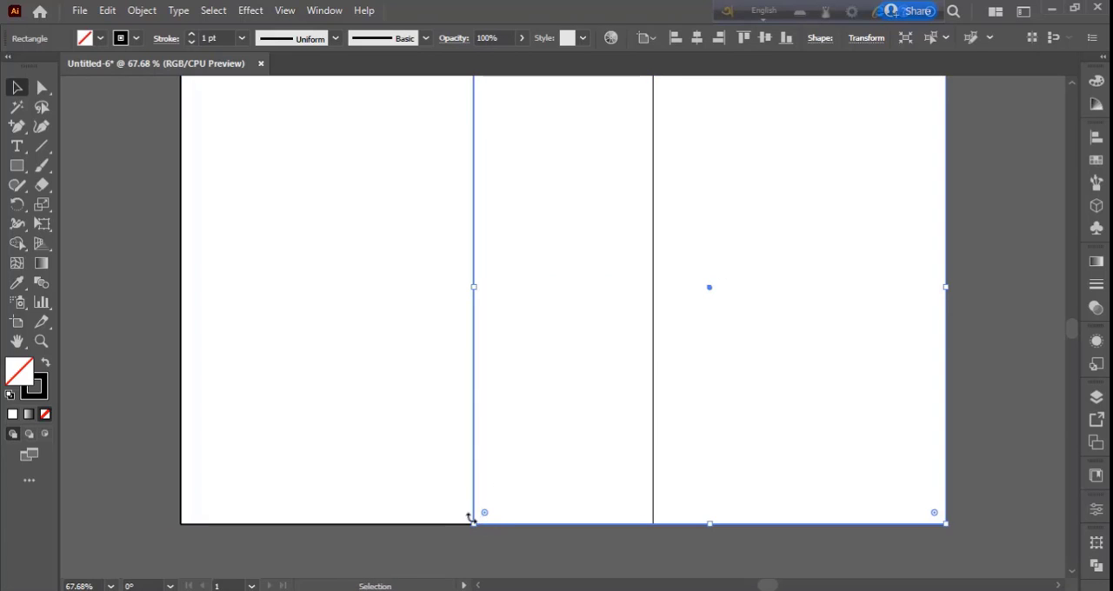
pyautogui.moveTo(473, 522); pyautogui.dragTo(654, 344)
pyautogui.scroll(5, 721, 423)
pyautogui.scroll(-1, 797, 310)
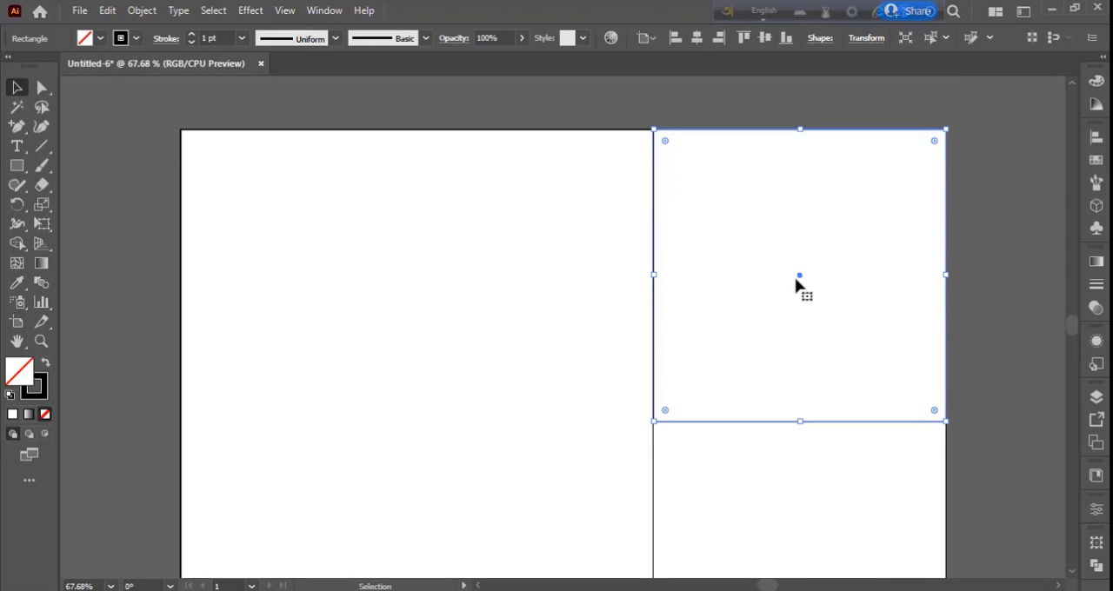
# Copy the upper-right square to the artboard's bottom edge and scale it down to fit the height remaining beneath the original
pyautogui.moveTo(799, 278); pyautogui.dragTo(770, 372)
pyautogui.scroll(-3, 800, 310)
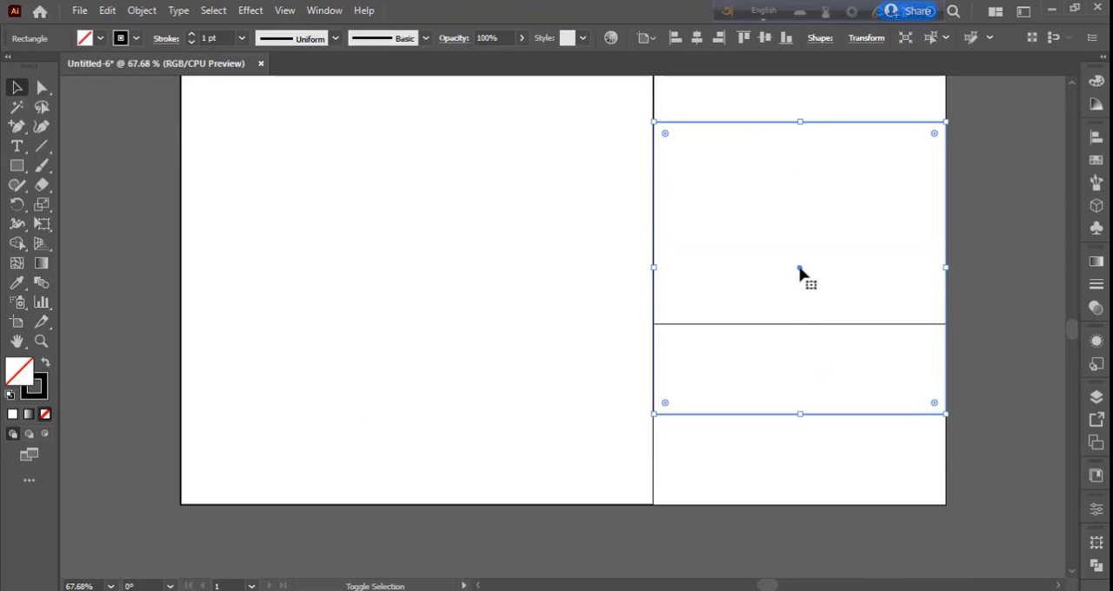
pyautogui.moveTo(799, 271); pyautogui.dragTo(800, 380)
pyautogui.hotkey('ctrl', 'z')
pyautogui.moveTo(788, 123); pyautogui.dragTo(793, 218)
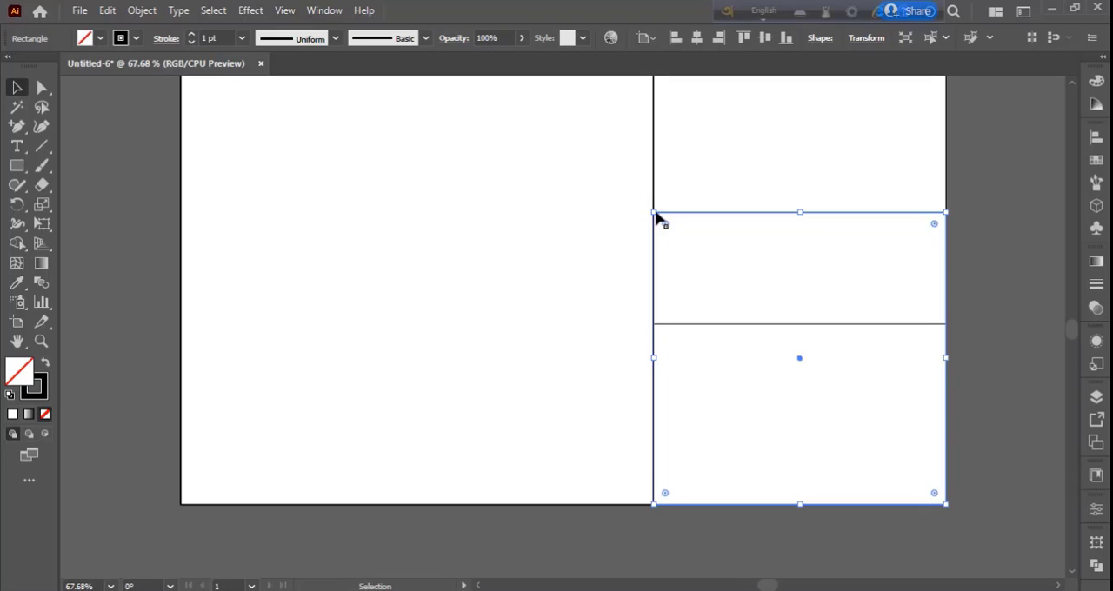
pyautogui.moveTo(655, 214); pyautogui.dragTo(765, 323)
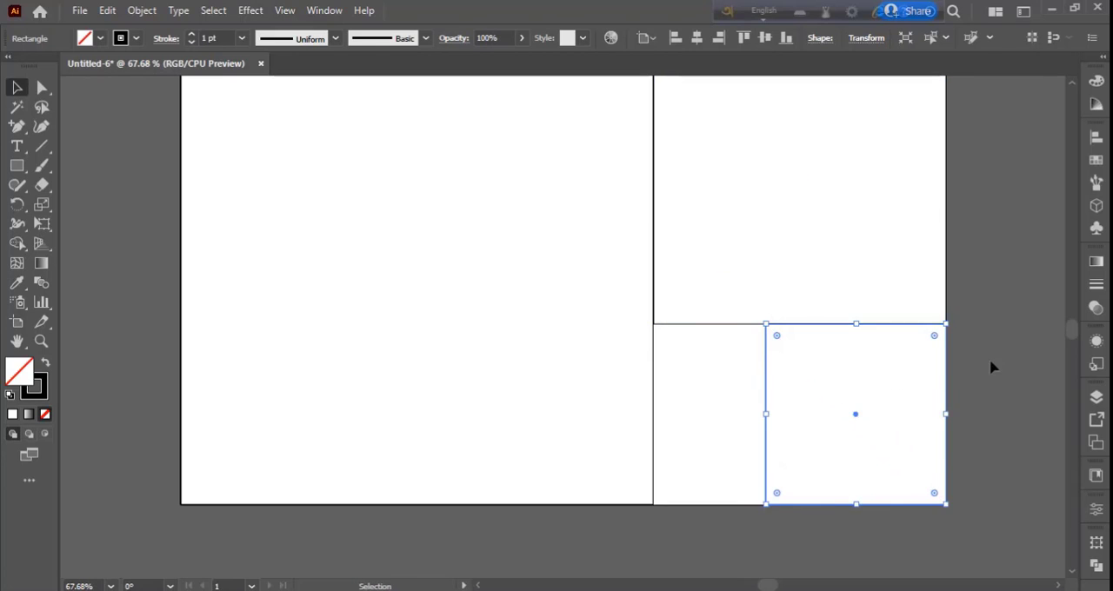
# Fill the remaining gap with progressively smaller square copies, each scaled to fit the leftover space in the golden-ratio layout
pyautogui.click(992, 363)
pyautogui.click(770, 434)
pyautogui.moveTo(854, 415); pyautogui.dragTo(739, 417)
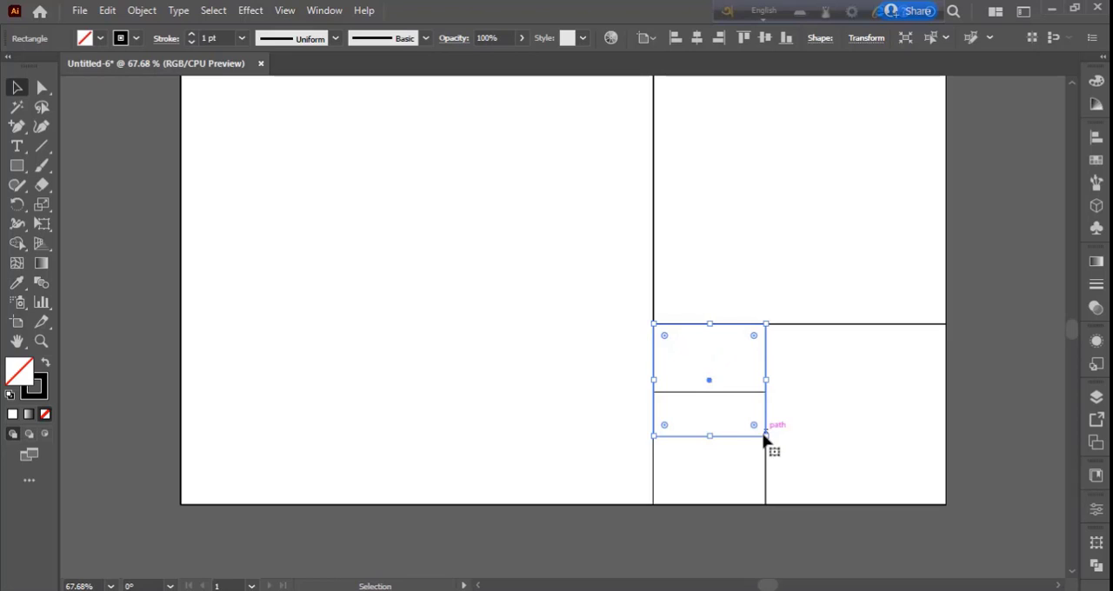
pyautogui.moveTo(765, 436); pyautogui.dragTo(734, 364)
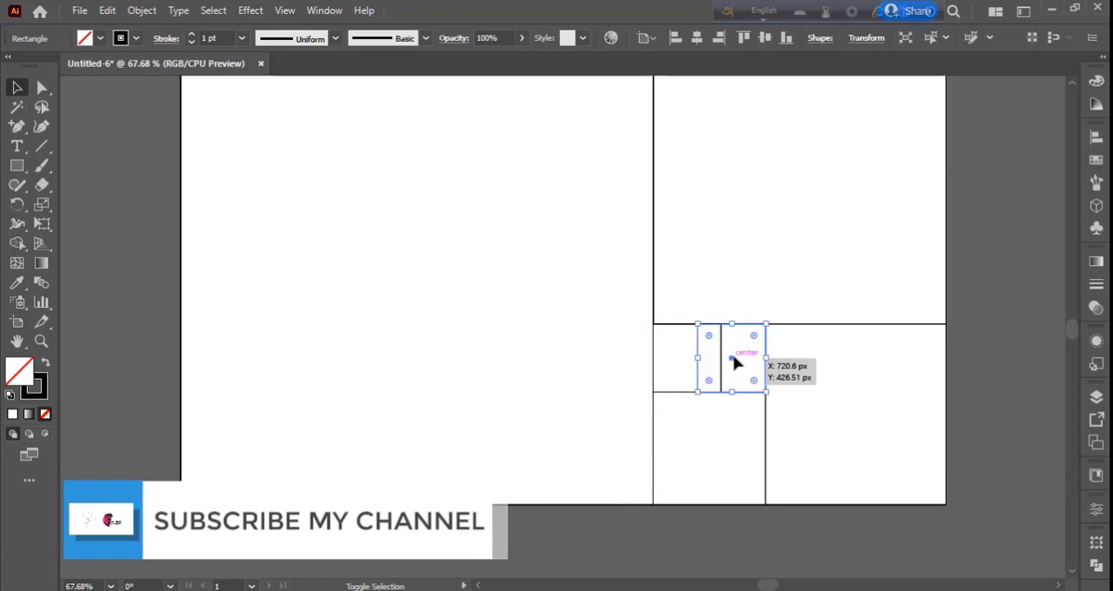
pyautogui.moveTo(698, 324); pyautogui.dragTo(721, 347)
pyautogui.moveTo(743, 372); pyautogui.dragTo(740, 348)
pyautogui.click(1034, 355)
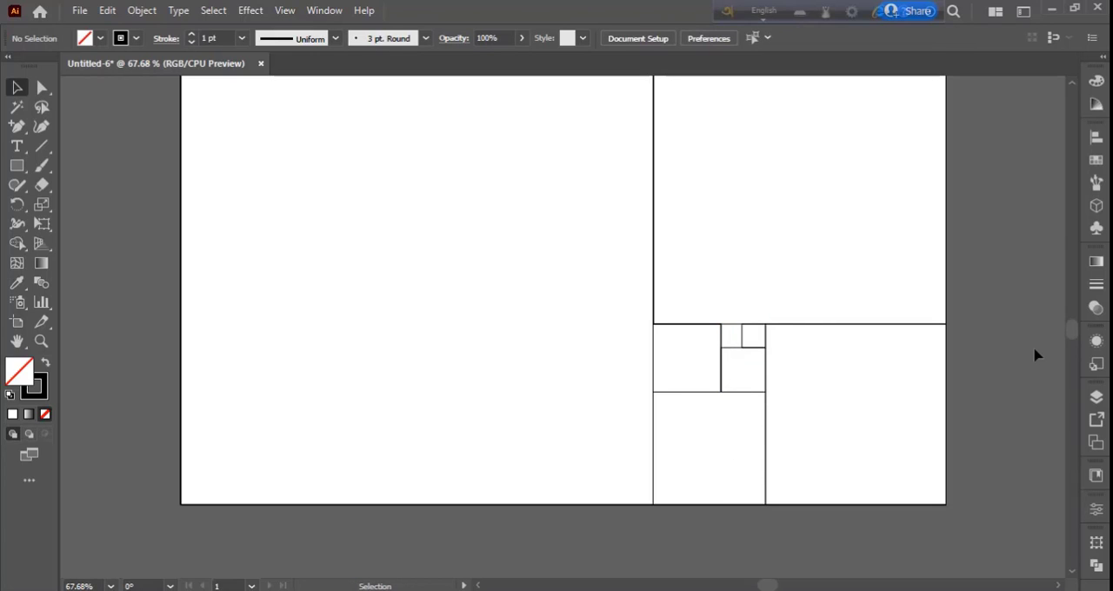
# Draw a circle inscribed in each square with the Ellipse tool, and move the set of circles clear of the squares
pyautogui.scroll(2, 877, 435)
pyautogui.hotkey('ctrl', '-')
pyautogui.hotkey('ctrl', '-')
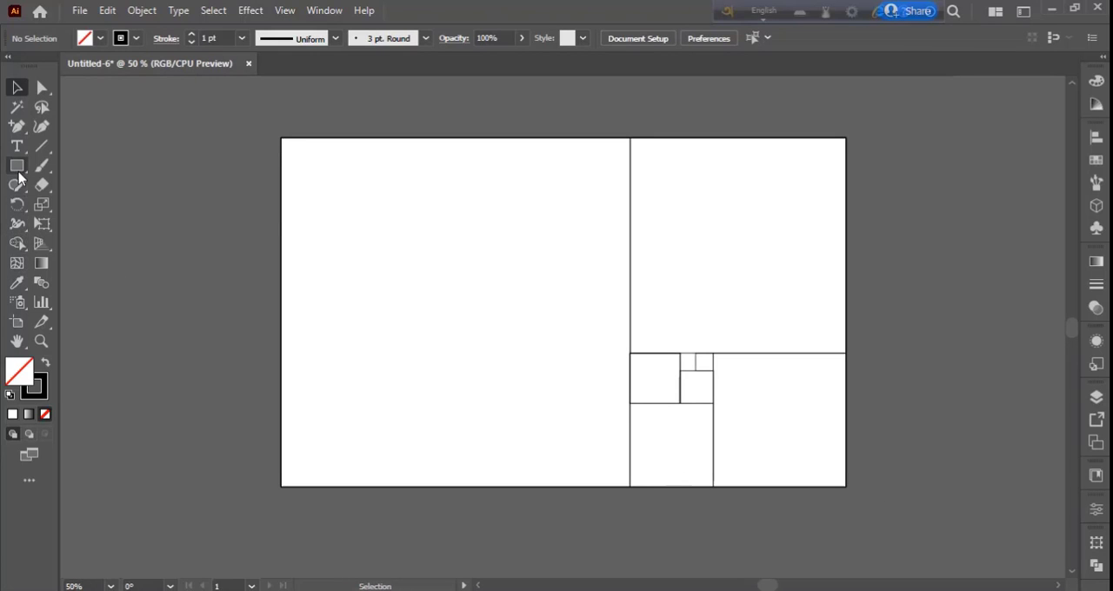
pyautogui.moveTo(18, 174); pyautogui.dragTo(97, 201)
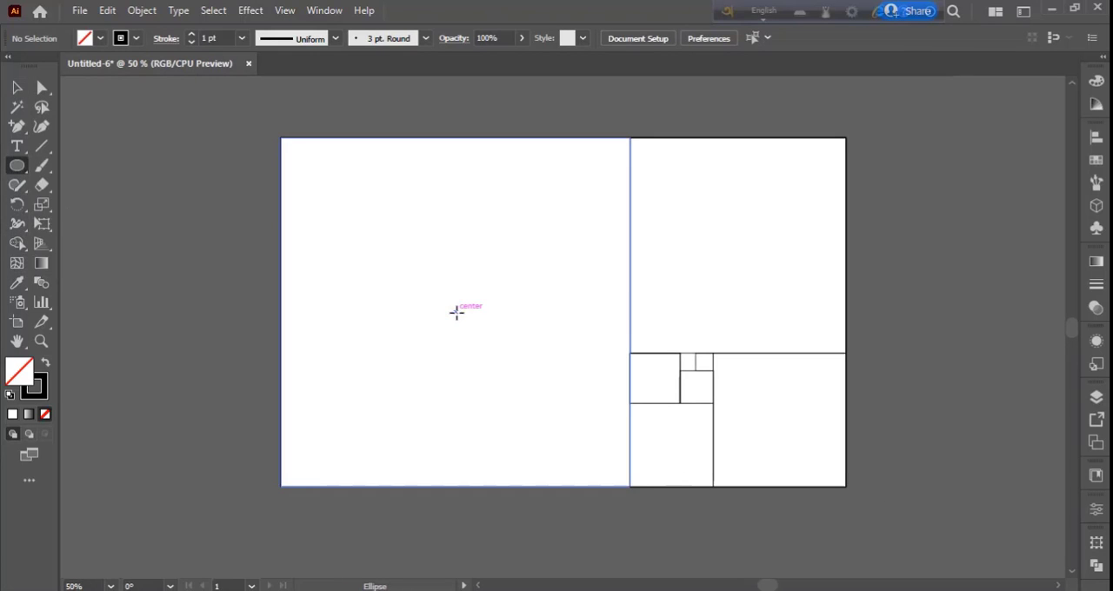
pyautogui.moveTo(456, 312)
pyautogui.mouseDown()
pyautogui.moveTo(569, 425)
pyautogui.moveTo(628, 463)
pyautogui.mouseUp()
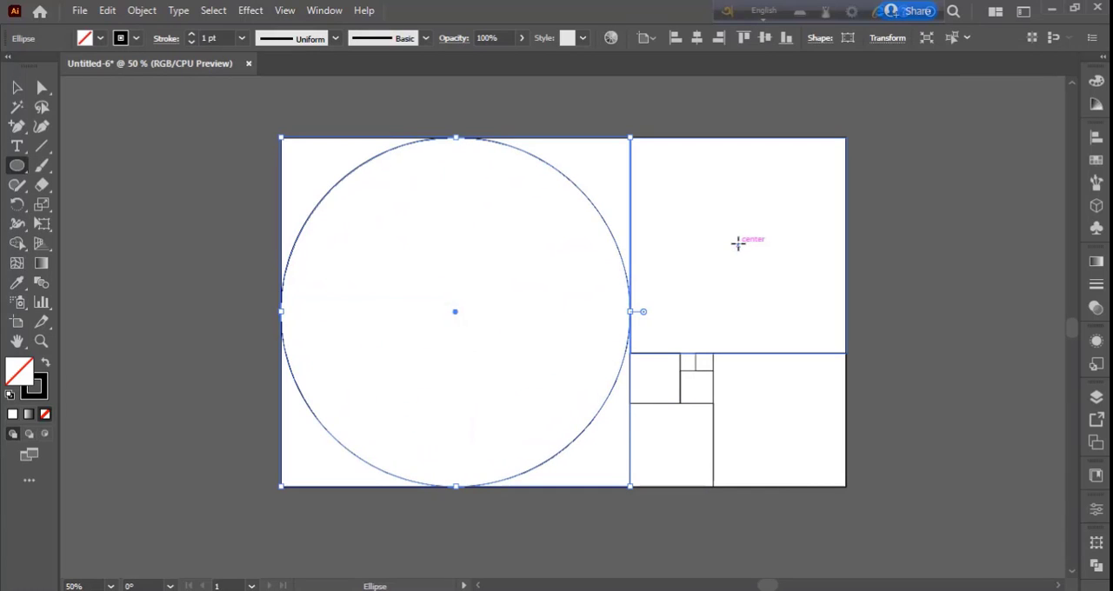
pyautogui.moveTo(629, 354)
pyautogui.mouseDown()
pyautogui.moveTo(695, 400)
pyautogui.moveTo(680, 403)
pyautogui.moveTo(696, 387)
pyautogui.moveTo(713, 404)
pyautogui.mouseUp()
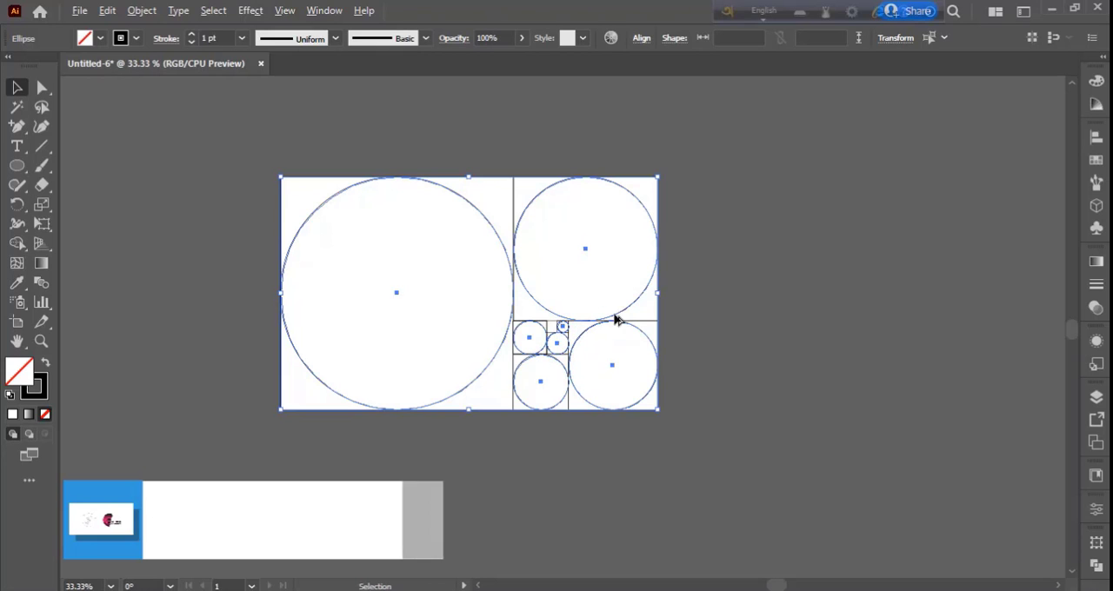
pyautogui.moveTo(640, 330); pyautogui.dragTo(1055, 330)
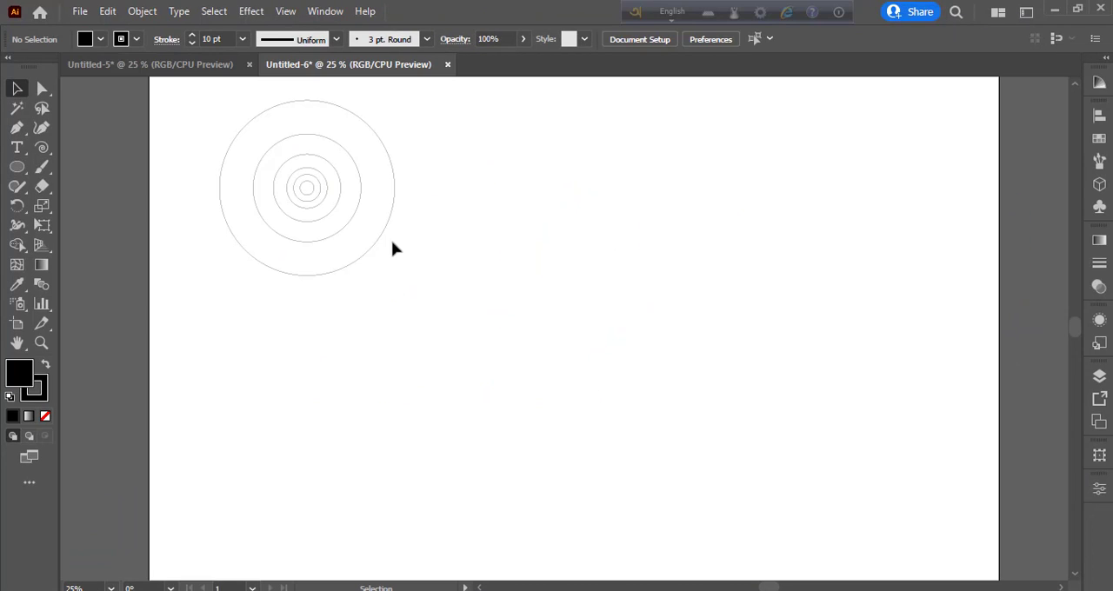
# Copy the two largest concentric circles to the open area near the middle of the artboard
pyautogui.moveTo(398, 250); pyautogui.dragTo(668, 371)
pyautogui.click(793, 363)
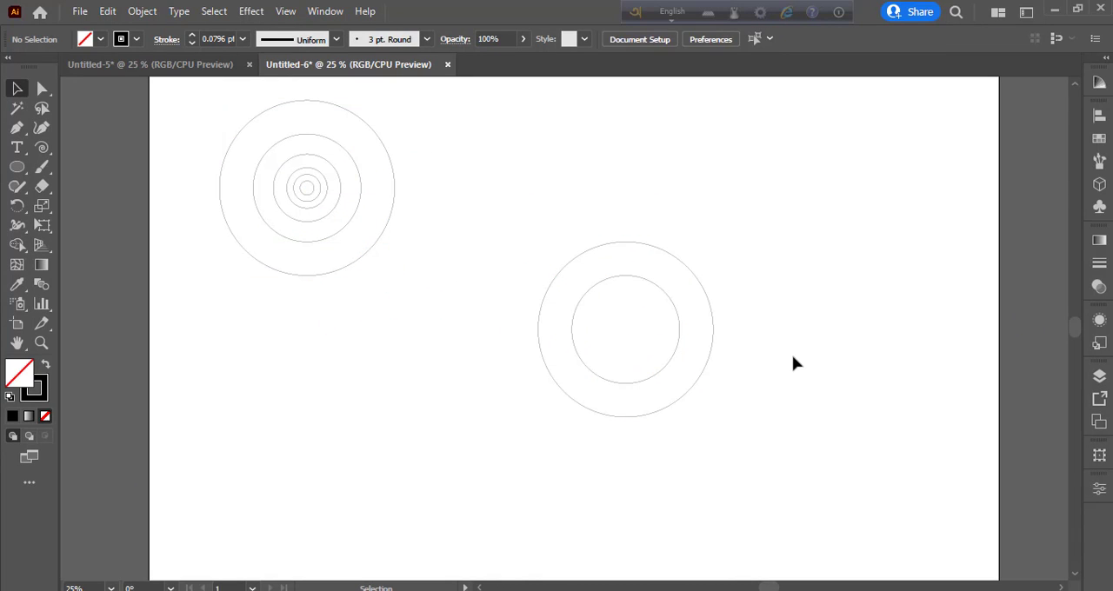
pyautogui.click(314, 193)
pyautogui.click(549, 358)
# Draw a long horizontal line through the centre of the two copied circles, extending beyond them on both sides
pyautogui.moveTo(45, 153); pyautogui.dragTo(104, 147)
pyautogui.moveTo(779, 328); pyautogui.dragTo(366, 328)
pyautogui.press('v')
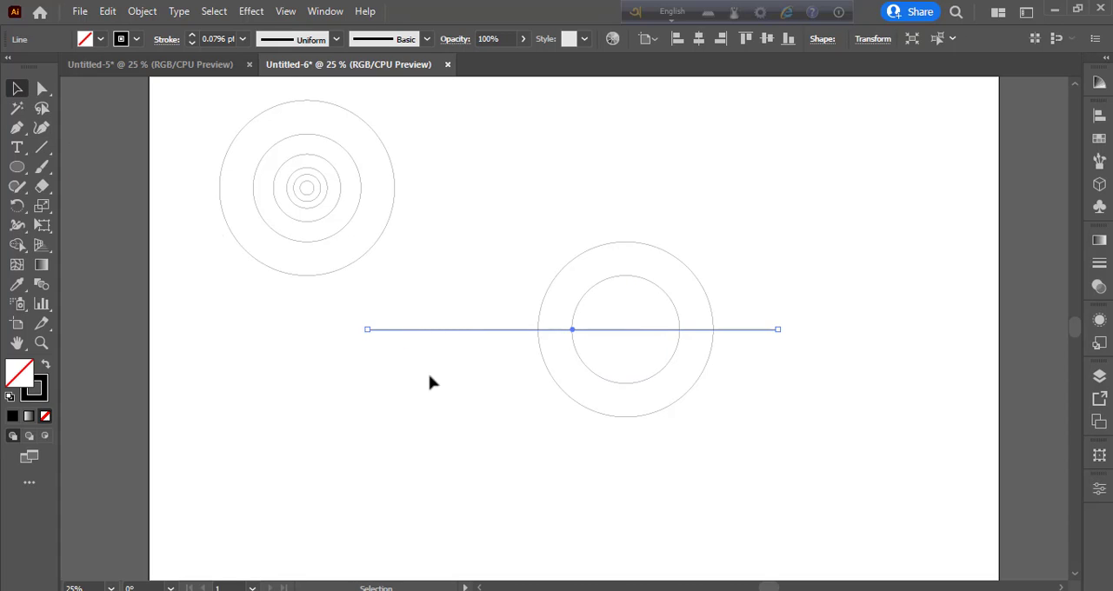
pyautogui.click(430, 383)
pyautogui.click(751, 330)
pyautogui.moveTo(751, 331); pyautogui.dragTo(751, 345)
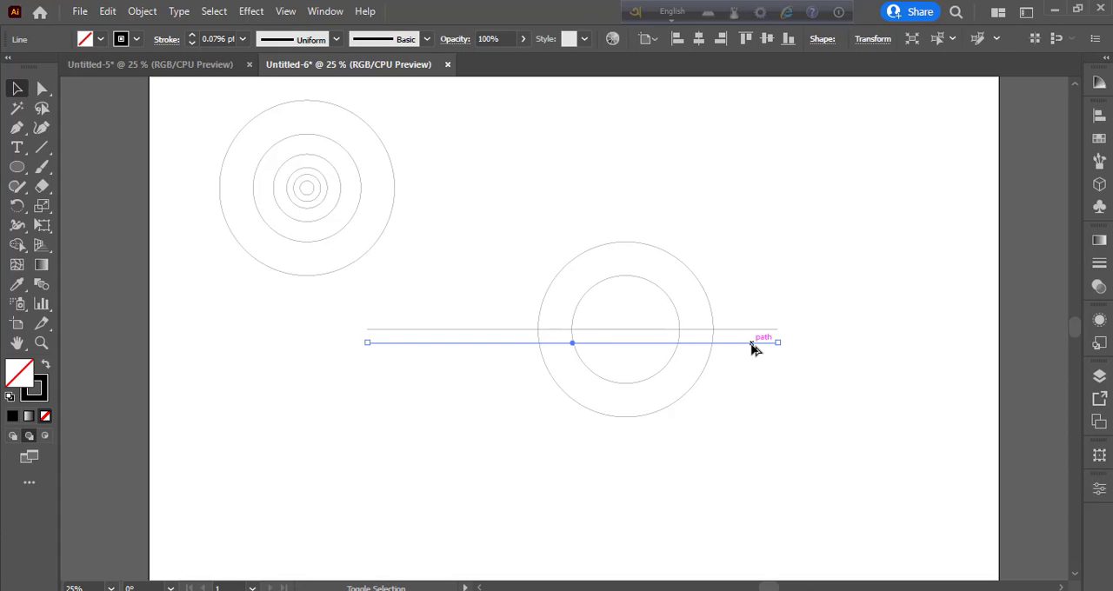
pyautogui.hotkey('ctrl', 'z')
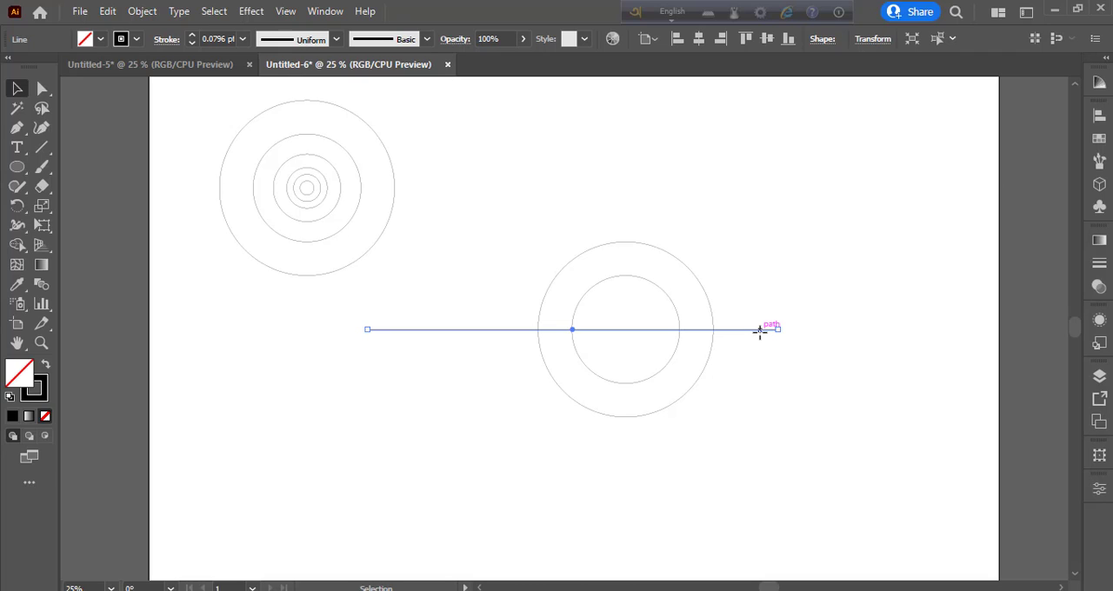
# Copy the horizontal line downward and repeat the transformation to make five evenly spaced copies below it
pyautogui.moveTo(760, 332); pyautogui.dragTo(761, 349)
pyautogui.hotkey('ctrl', 'd')
pyautogui.hotkey('ctrl', 'd')
pyautogui.hotkey('ctrl', 'd')
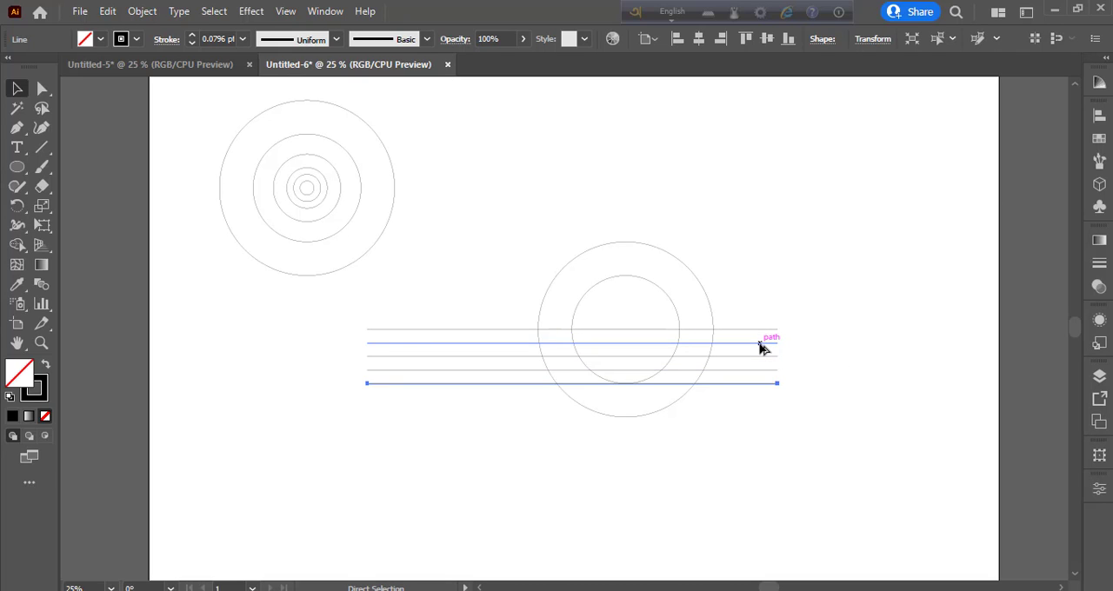
pyautogui.hotkey('ctrl', 'd')
pyautogui.click(730, 443)
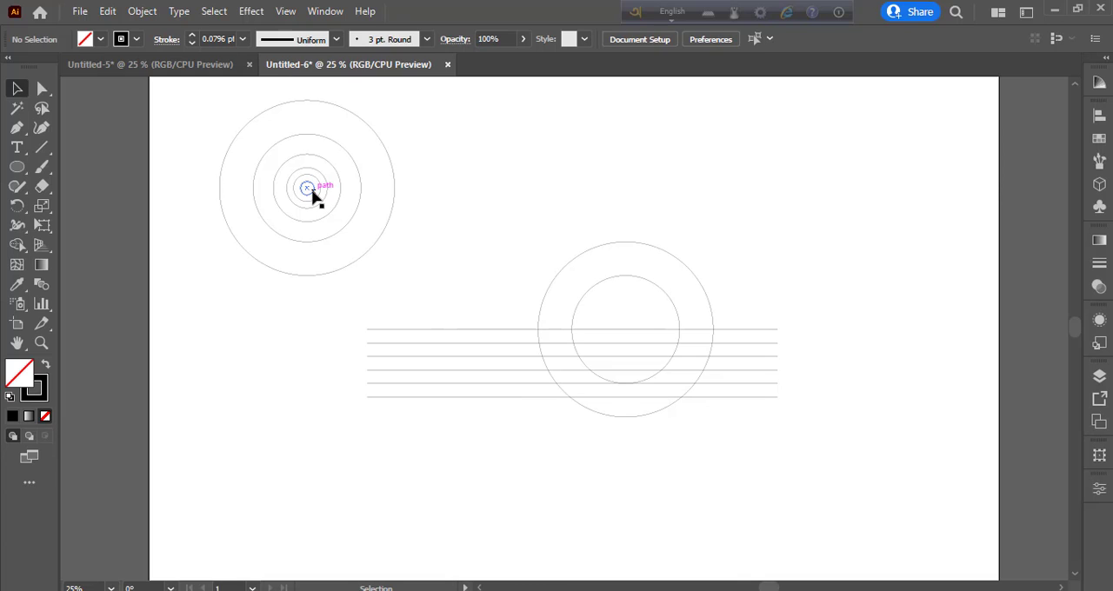
# Copy the smallest concentric circle so it rests on the uppermost line, just inside the left edge of the inner circle
pyautogui.moveTo(316, 194); pyautogui.dragTo(581, 327)
pyautogui.click(572, 470)
pyautogui.hotkey('ctrl', '=')
pyautogui.hotkey('ctrl', '=')
pyautogui.hotkey('ctrl', '=')
pyautogui.hotkey('ctrl', '=')
pyautogui.hotkey('ctrl', '=')
pyautogui.hotkey('ctrl', '=')
pyautogui.hotkey('ctrl', '=')
pyautogui.moveTo(823, 266); pyautogui.dragTo(821, 262)
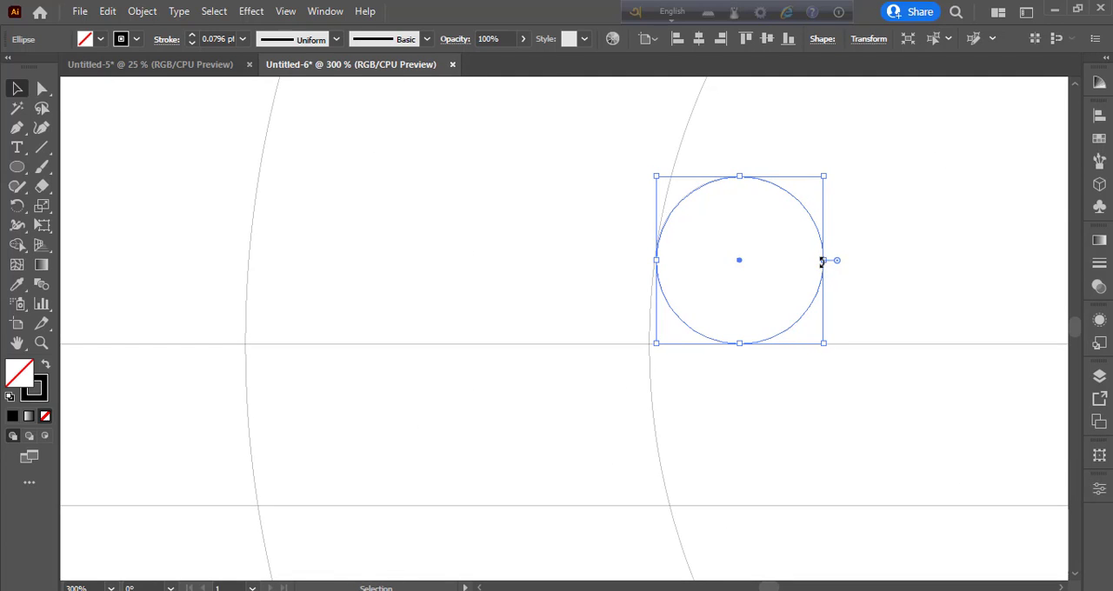
pyautogui.click(566, 248)
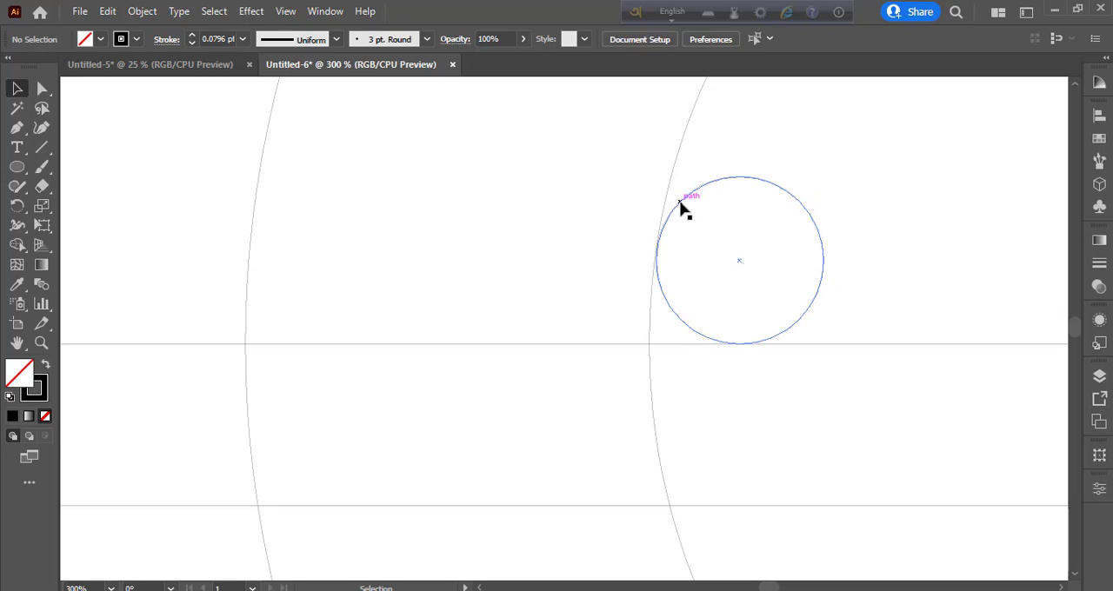
pyautogui.click(680, 206)
pyautogui.press('Left')
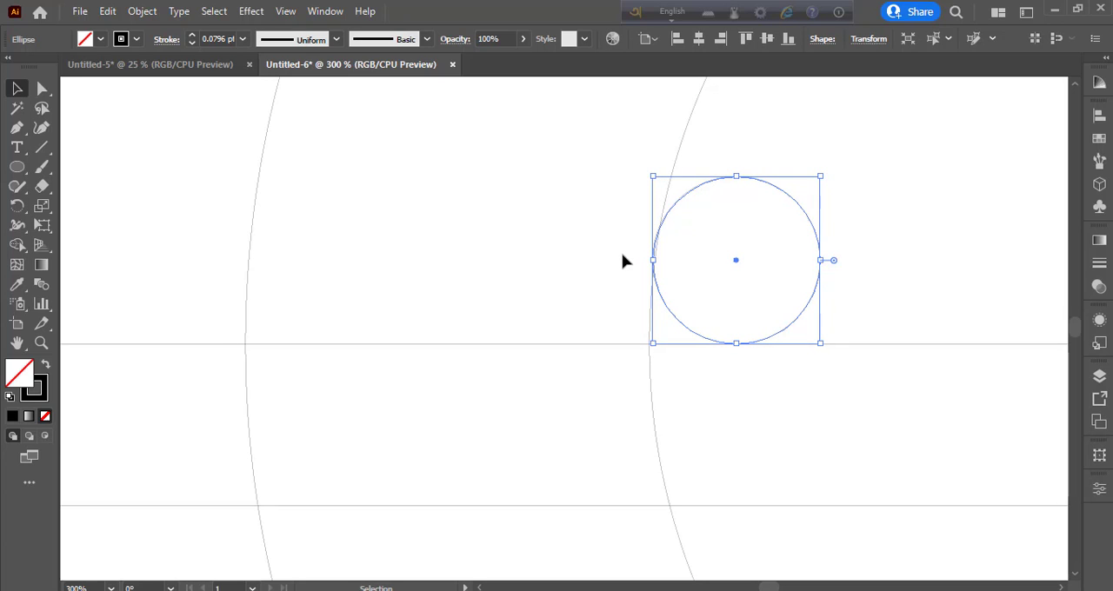
pyautogui.press('Right')
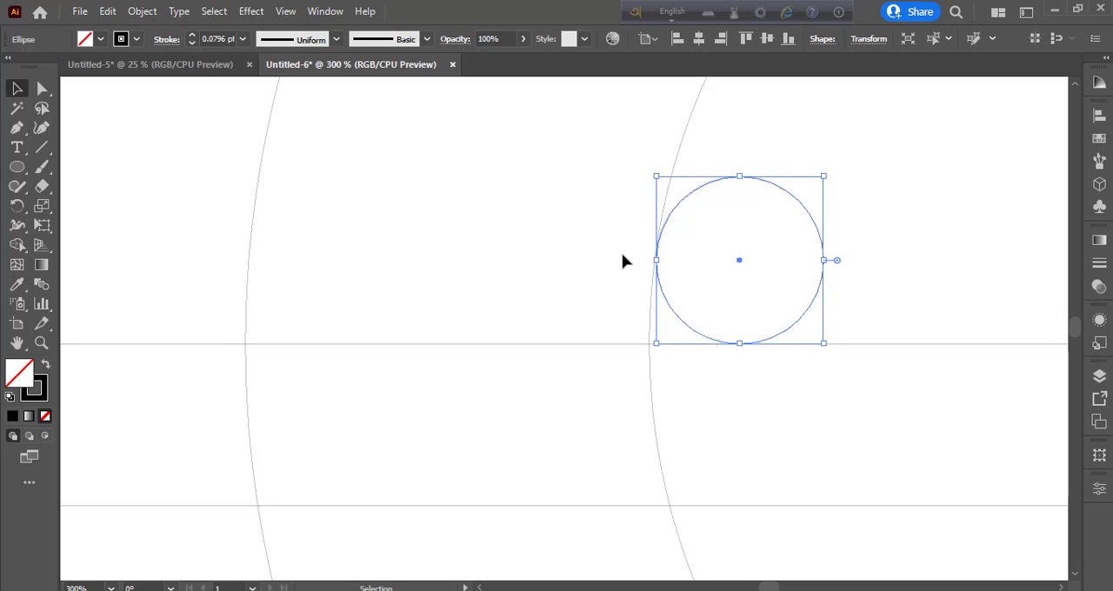
# Copy the small circle horizontally so it sits just inside the right edge of the inner circle
pyautogui.hotkey('ctrl', '-')
pyautogui.hotkey('ctrl', '-')
pyautogui.hotkey('ctrl', '-')
pyautogui.hotkey('ctrl', '-')
pyautogui.hotkey('ctrl', '-')
pyautogui.hotkey('ctrl', '-')
pyautogui.hotkey('ctrl', '-')
pyautogui.moveTo(563, 329); pyautogui.dragTo(657, 329)
pyautogui.click(735, 450)
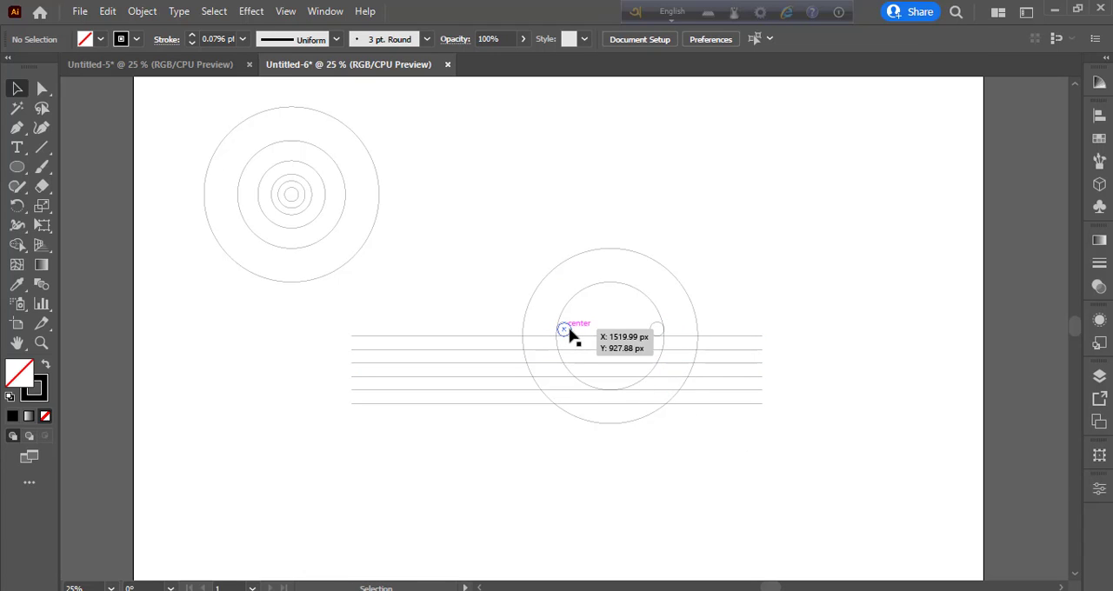
# Stretch a copy of the left small circle into an ellipse spanning both small circles, reaching down to the second line and rising above them
pyautogui.hotkey('ctrl', '+')
pyautogui.hotkey('ctrl', '+')
pyautogui.hotkey('ctrl', '+')
pyautogui.hotkey('ctrl', '+')
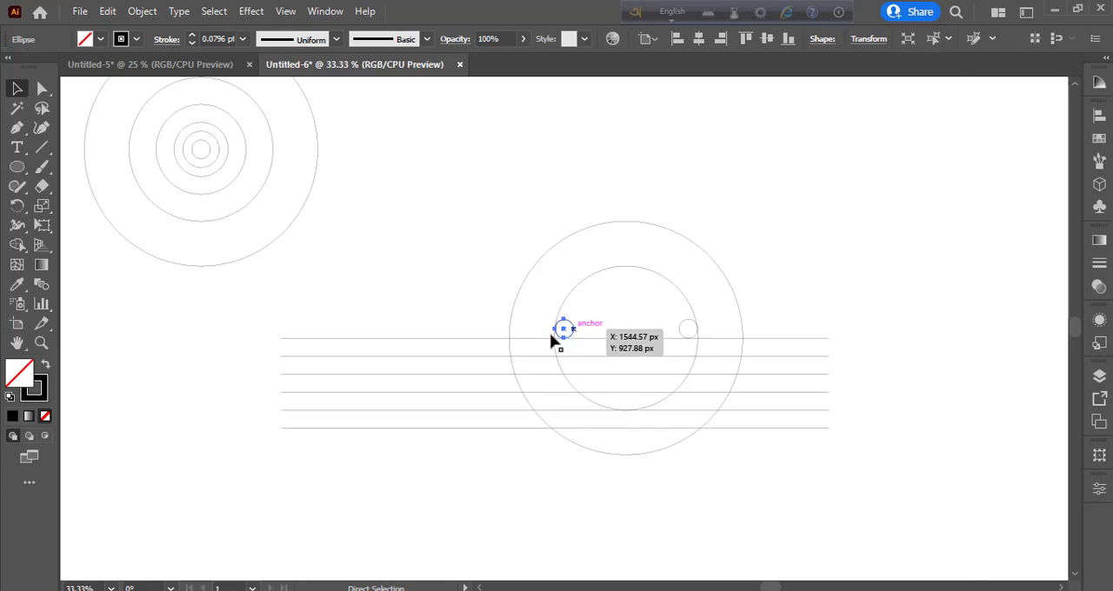
pyautogui.click(539, 331)
pyautogui.moveTo(593, 327); pyautogui.dragTo(966, 343)
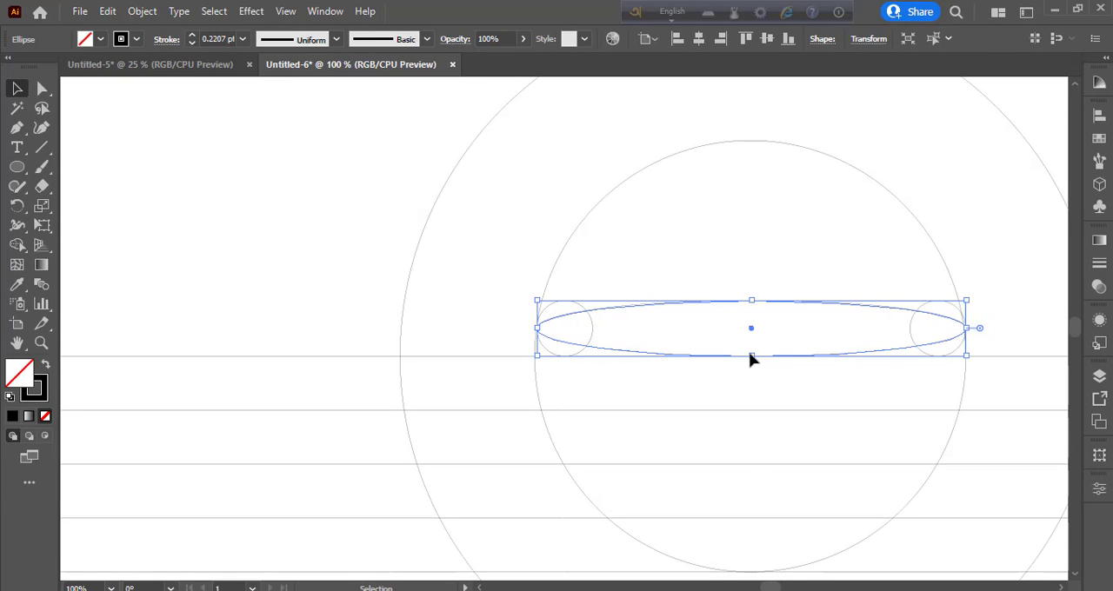
pyautogui.moveTo(751, 356); pyautogui.dragTo(753, 410)
pyautogui.moveTo(751, 301); pyautogui.dragTo(752, 253)
pyautogui.click(494, 255)
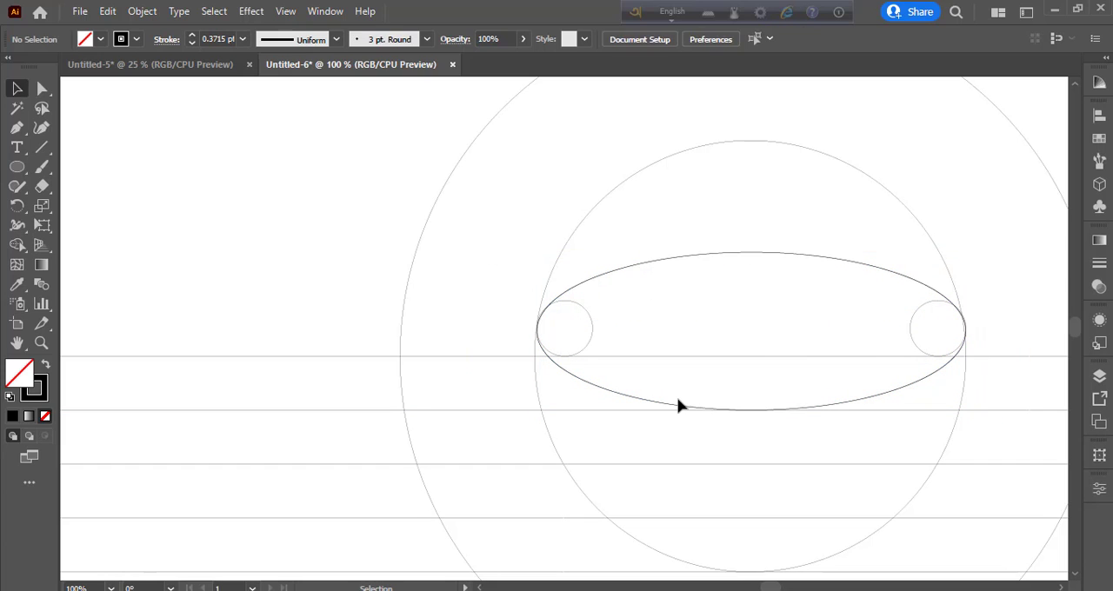
# Nudge the wide ellipse and the left small circle slightly left toward the inner circle's edge
pyautogui.click(708, 259)
pyautogui.click(1012, 252)
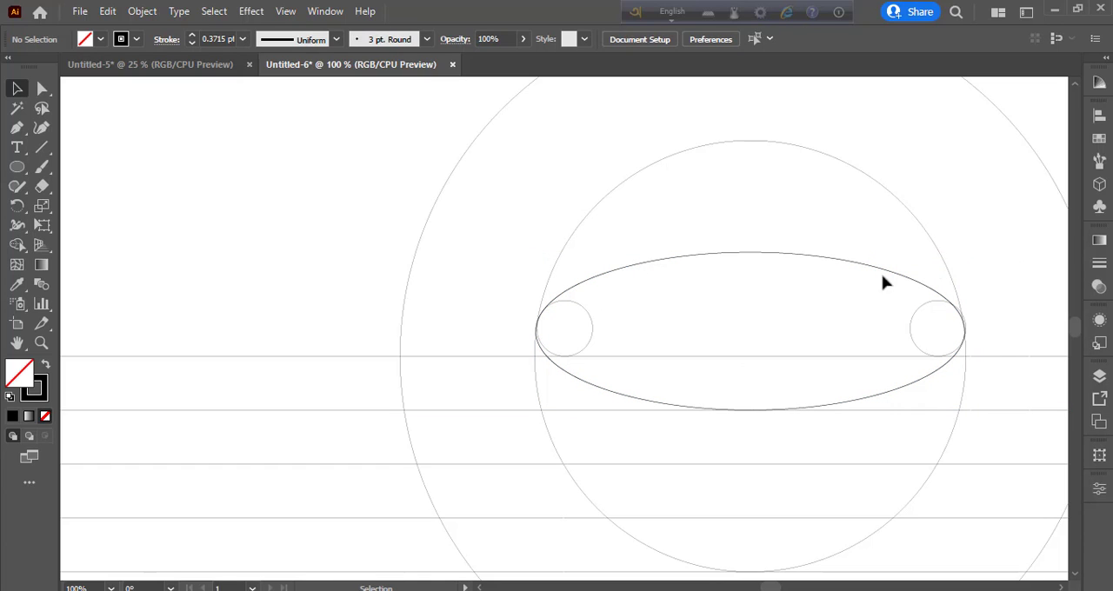
pyautogui.click(593, 330)
pyautogui.press('Left')
pyautogui.click(664, 321)
# Nudge the right small circle slightly left to meet the ellipse's right end, and inspect the fit at the left end
pyautogui.hotkey('ctrl', '=')
pyautogui.hotkey('ctrl', '=')
pyautogui.moveTo(961, 322); pyautogui.dragTo(256, 375)
pyautogui.moveTo(715, 345); pyautogui.dragTo(393, 312)
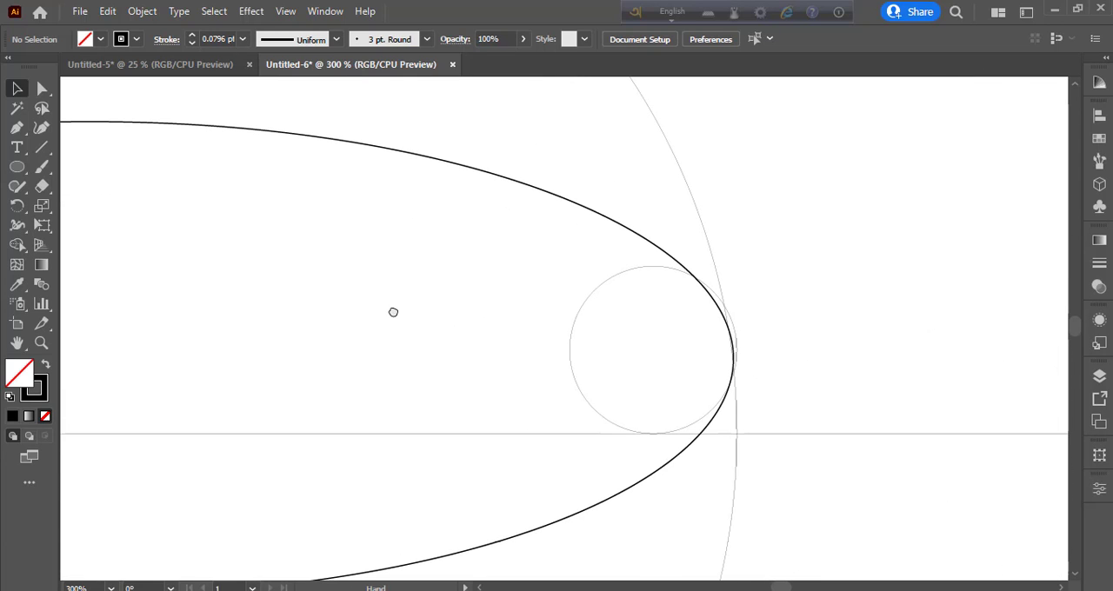
pyautogui.click(593, 397)
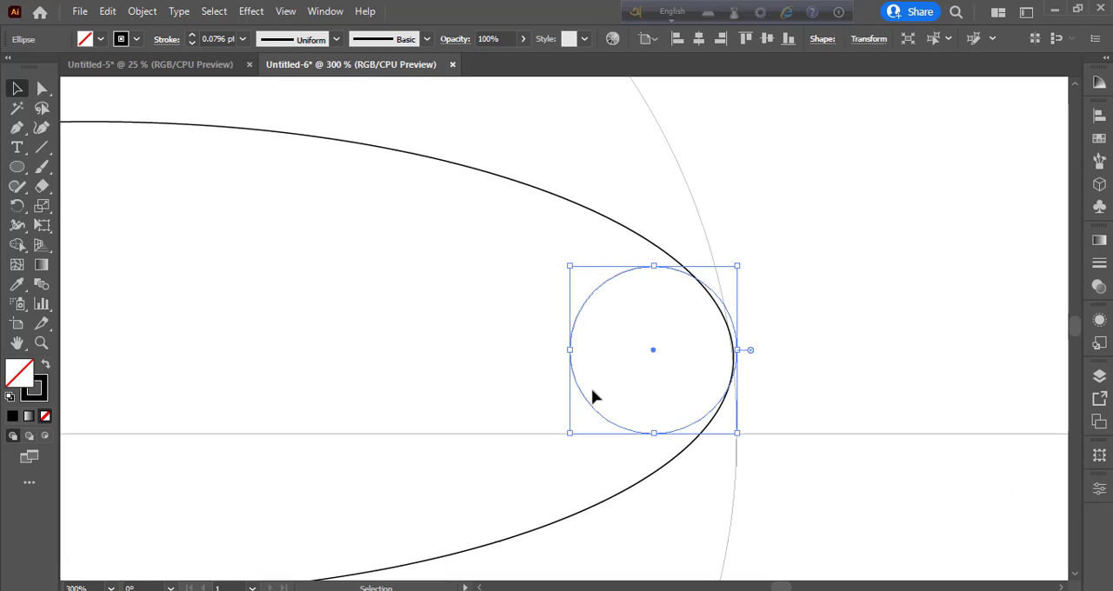
pyautogui.press('Left')
pyautogui.click(494, 366)
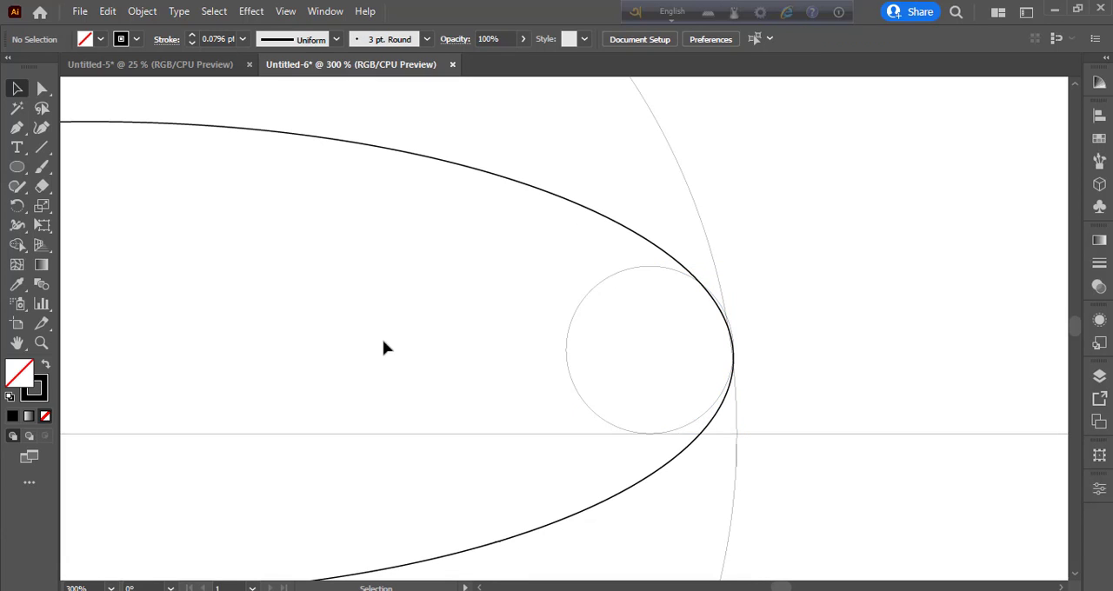
pyautogui.press('space')
pyautogui.moveTo(382, 342); pyautogui.dragTo(916, 426)
pyautogui.moveTo(210, 456); pyautogui.dragTo(663, 335)
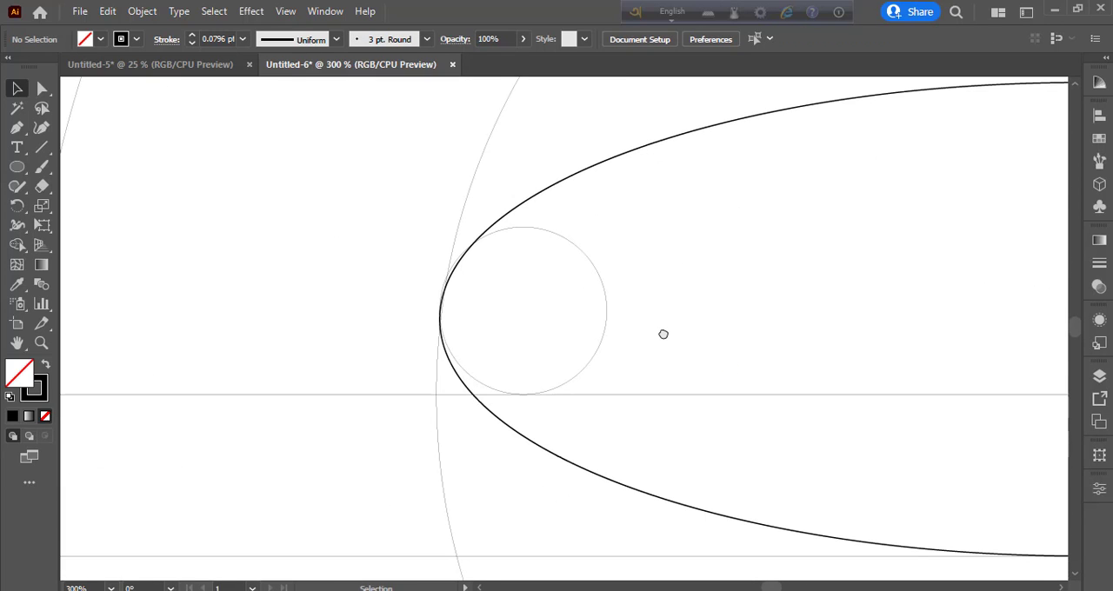
# Copy the second- and third-smallest concentric circles onto the ellipse's right end, centred below the small circle with the larger one meeting its upper edge
pyautogui.hotkey('ctrl', '-')
pyautogui.hotkey('ctrl', '-')
pyautogui.hotkey('ctrl', '-')
pyautogui.hotkey('ctrl', '-')
pyautogui.hotkey('ctrl', '-')
pyautogui.hotkey('ctrl', '-')
pyautogui.hotkey('ctrl', '-')
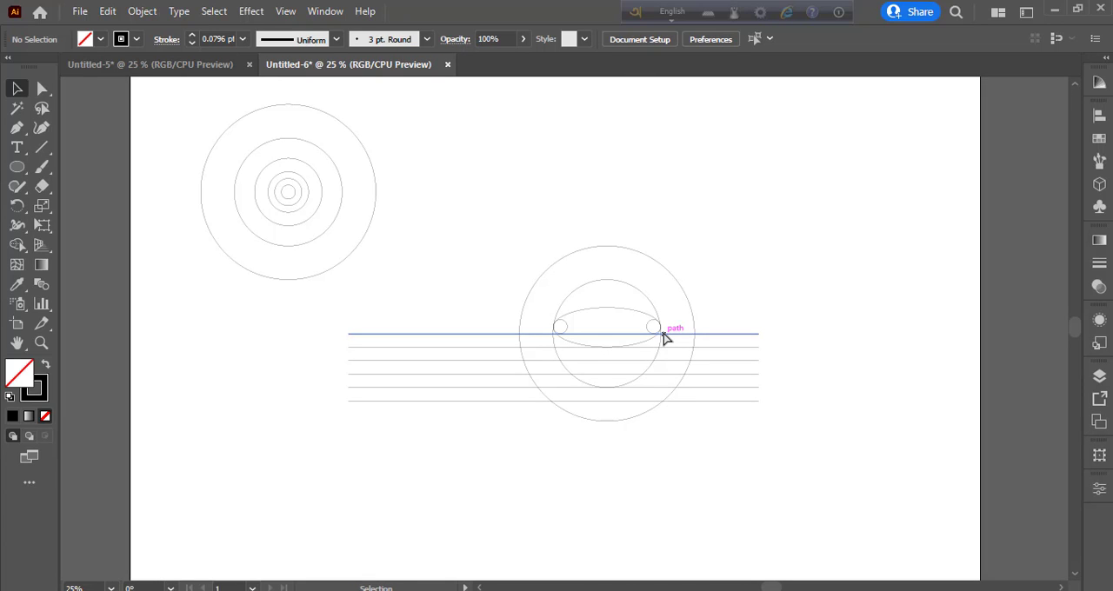
pyautogui.click(303, 177)
pyautogui.keyDown('shift'); pyautogui.click(299, 183); pyautogui.keyUp('shift')
pyautogui.moveTo(298, 183); pyautogui.dragTo(663, 332)
pyautogui.hotkey('ctrl', '=')
pyautogui.hotkey('ctrl', '=')
pyautogui.hotkey('ctrl', '=')
pyautogui.hotkey('ctrl', '=')
pyautogui.hotkey('ctrl', '=')
pyautogui.hotkey('ctrl', '=')
pyautogui.hotkey('ctrl', '=')
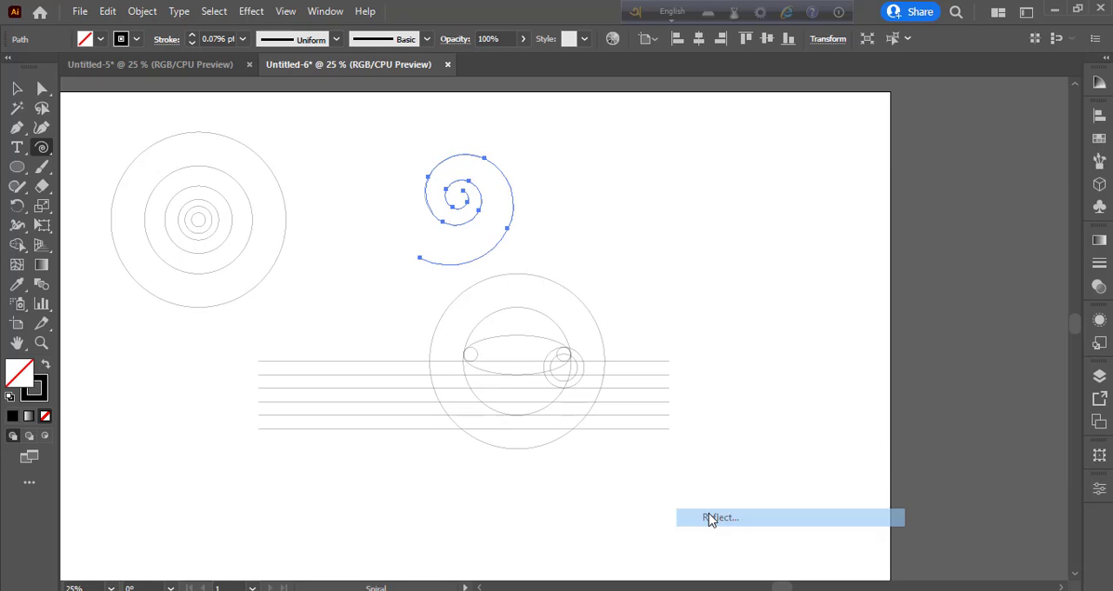
pyautogui.click(709, 519)
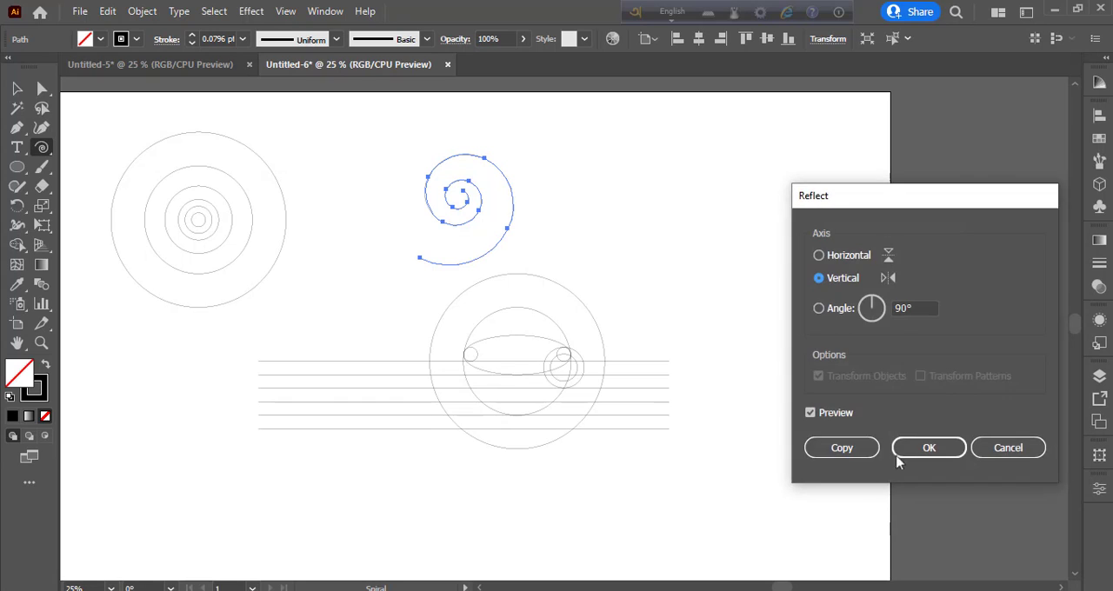
# Reflect the spiral across the vertical axis and outline its stroke
pyautogui.click(927, 448)
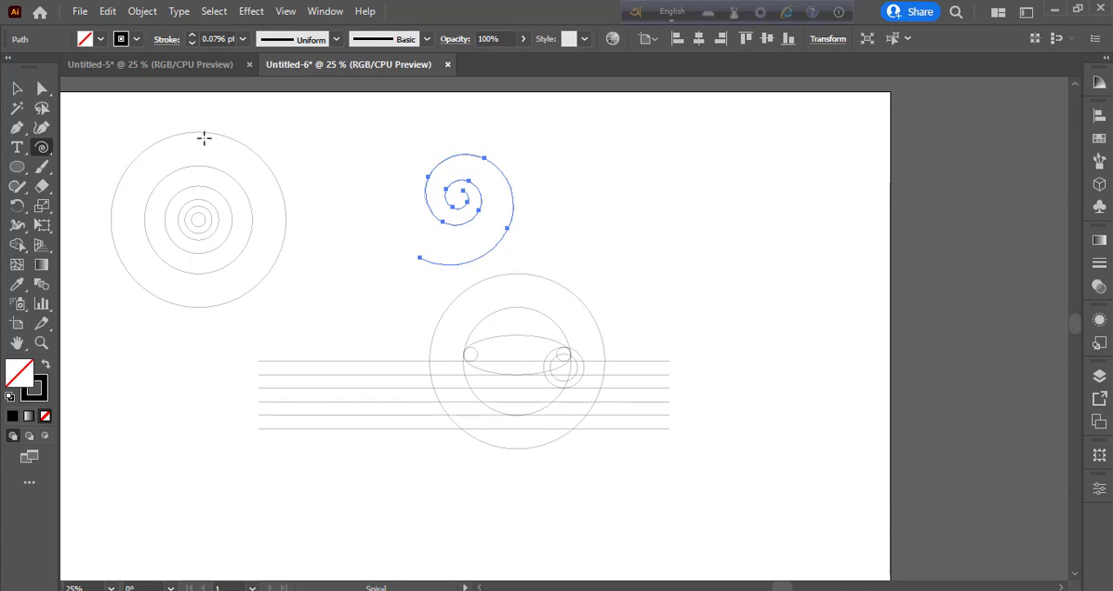
pyautogui.click(141, 10)
pyautogui.moveTo(213, 397)
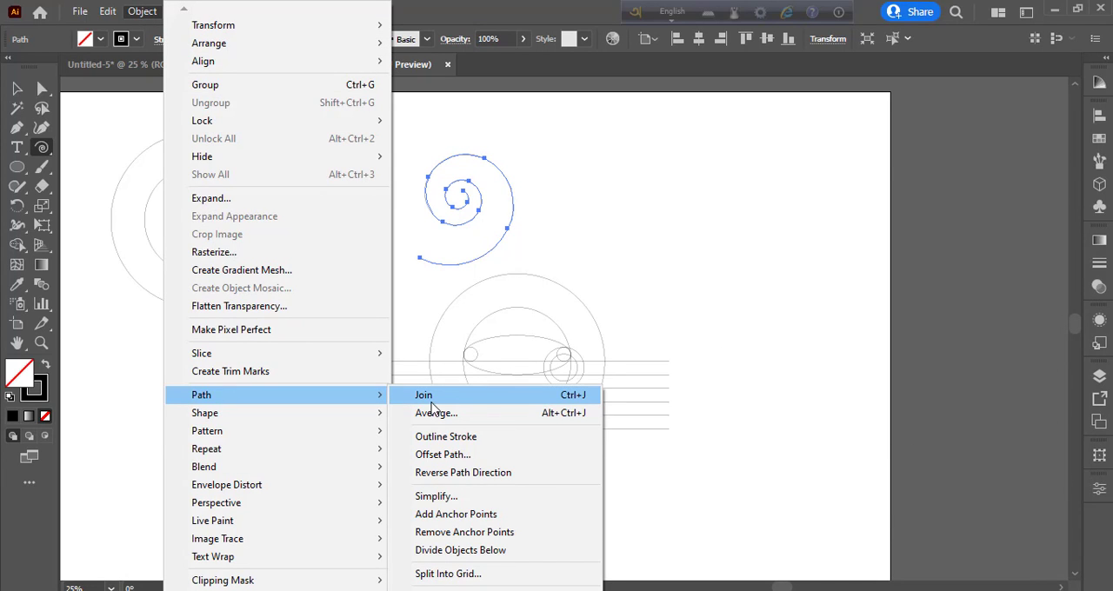
pyautogui.click(148, 10)
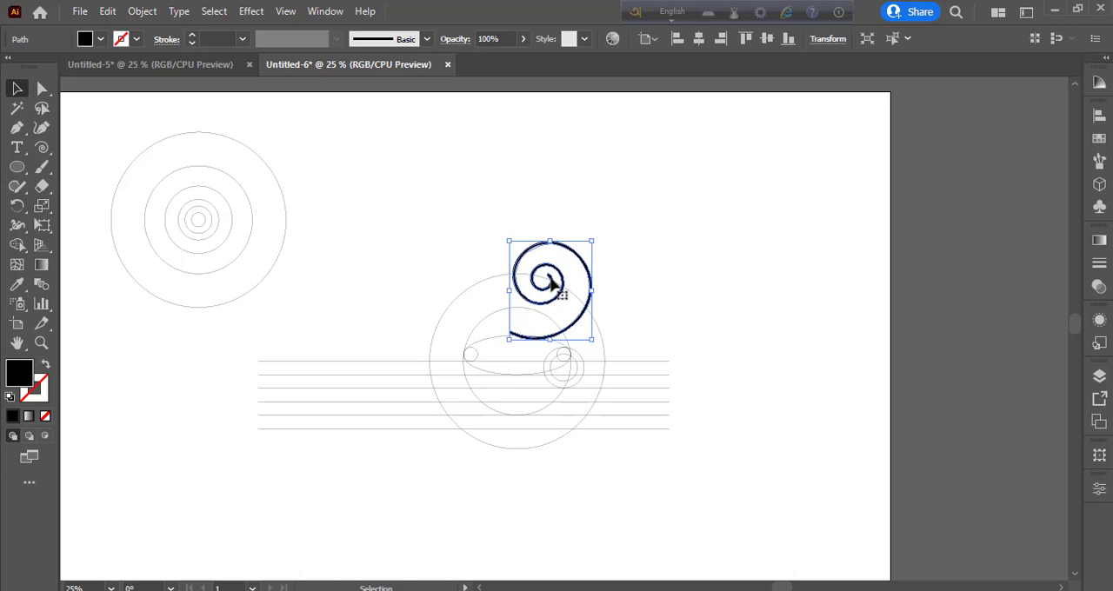
# Rotate the outlined spiral and place it over the upper part of the large circles, with its tail ending inside the ellipse
pyautogui.moveTo(553, 272); pyautogui.dragTo(546, 275)
pyautogui.moveTo(592, 241); pyautogui.dragTo(561, 214)
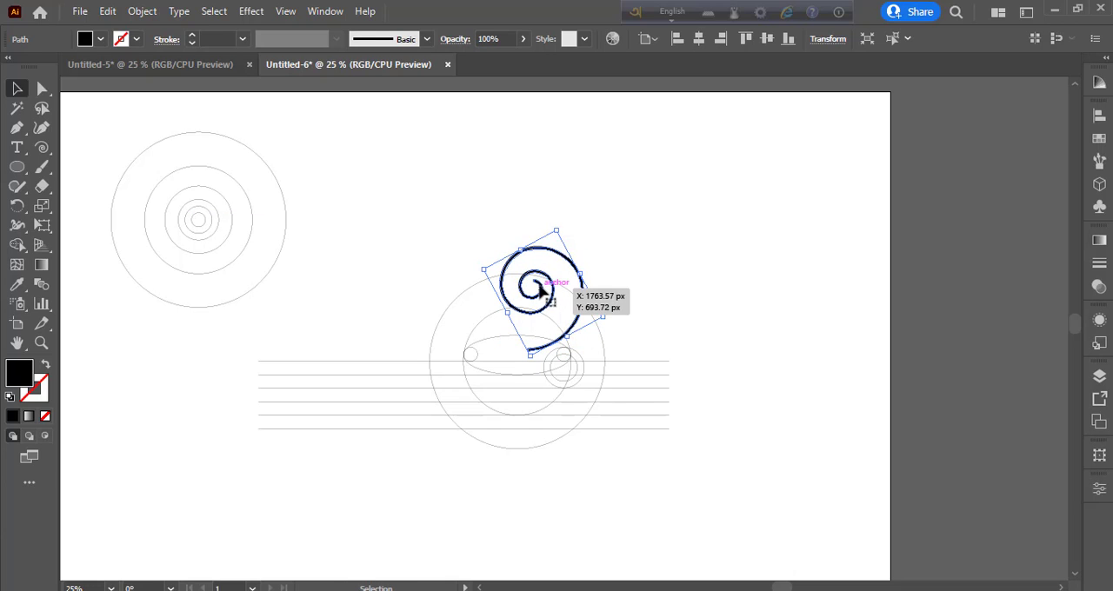
pyautogui.moveTo(542, 286); pyautogui.dragTo(529, 285)
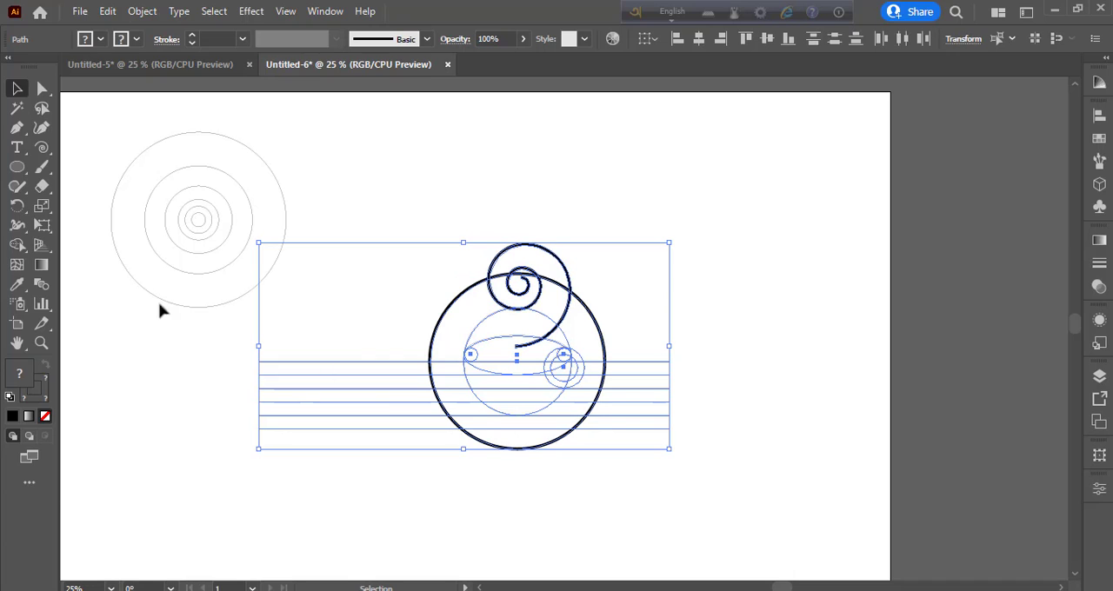
pyautogui.click(15, 247)
pyautogui.click(45, 363)
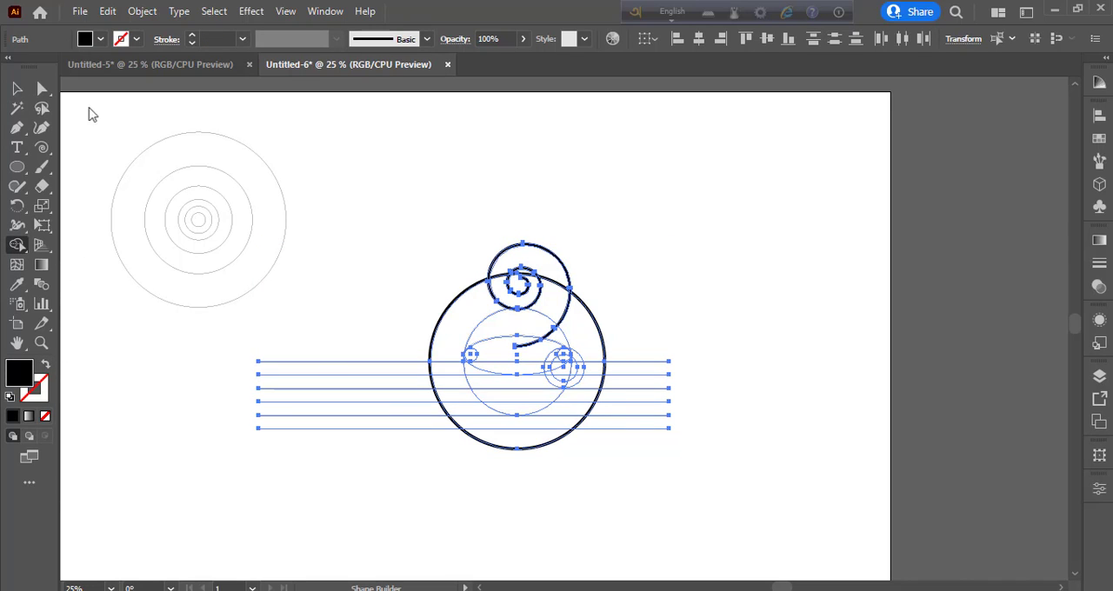
pyautogui.click(100, 40)
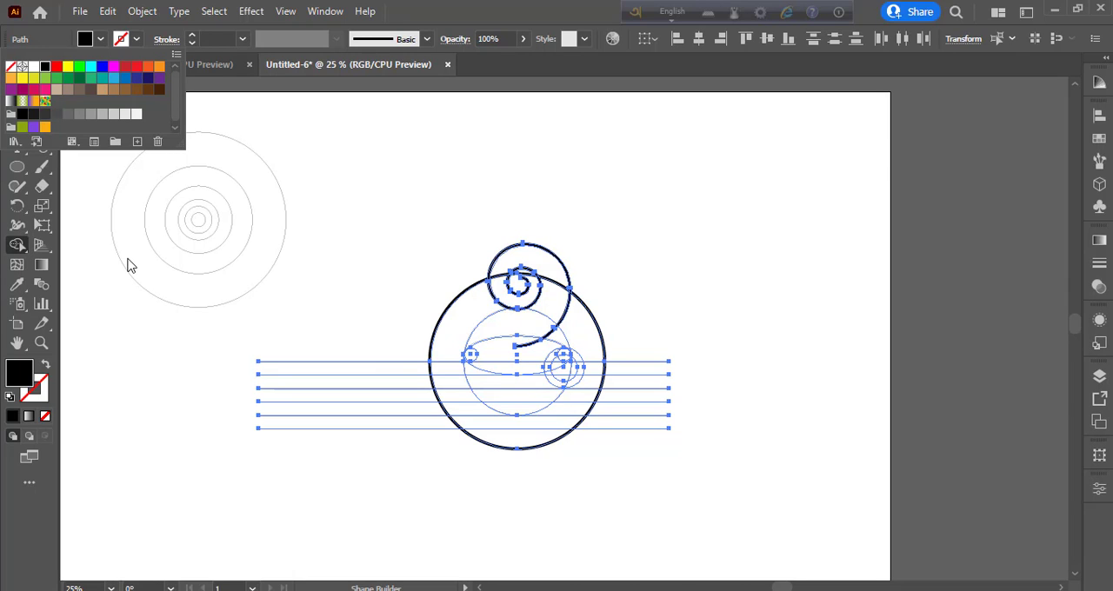
pyautogui.hotkey('ctrl', '=')
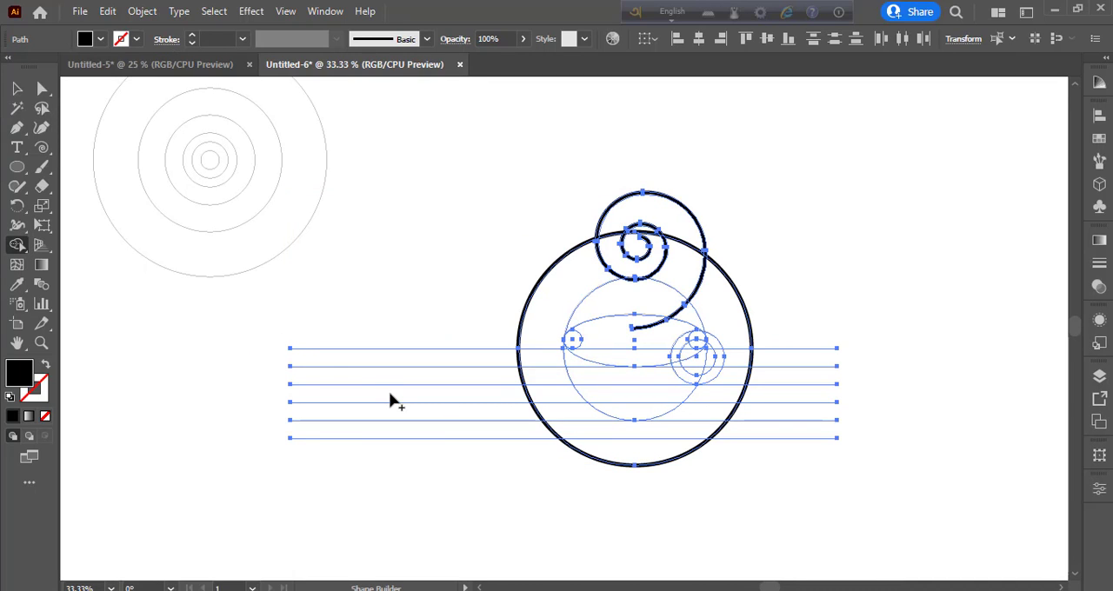
pyautogui.press('v')
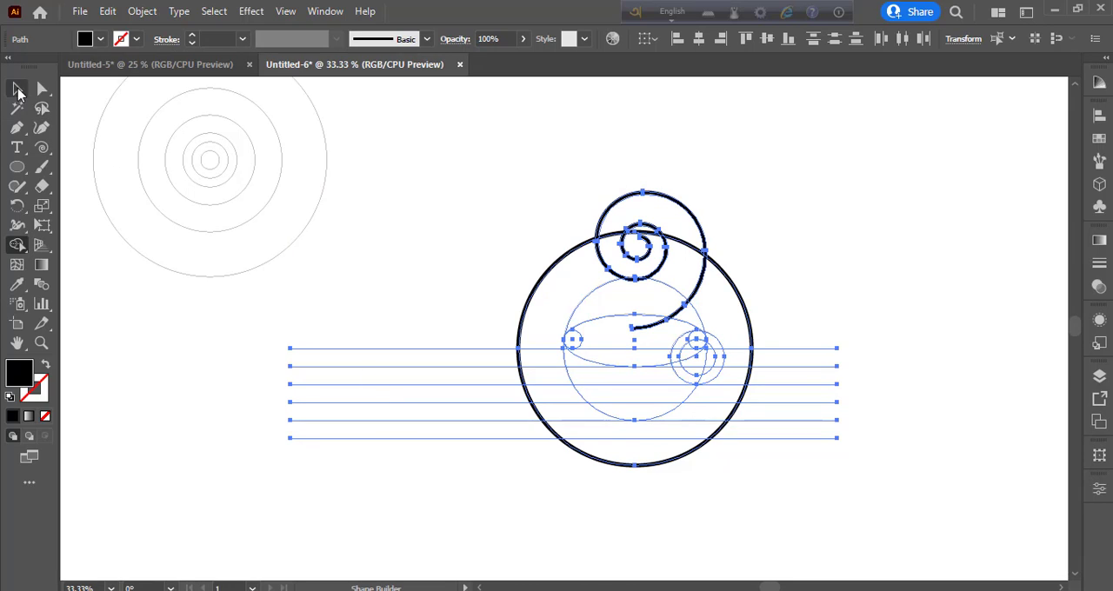
pyautogui.click(425, 151)
# Set the inner large circle's stroke weight to 10 pt
pyautogui.click(589, 296)
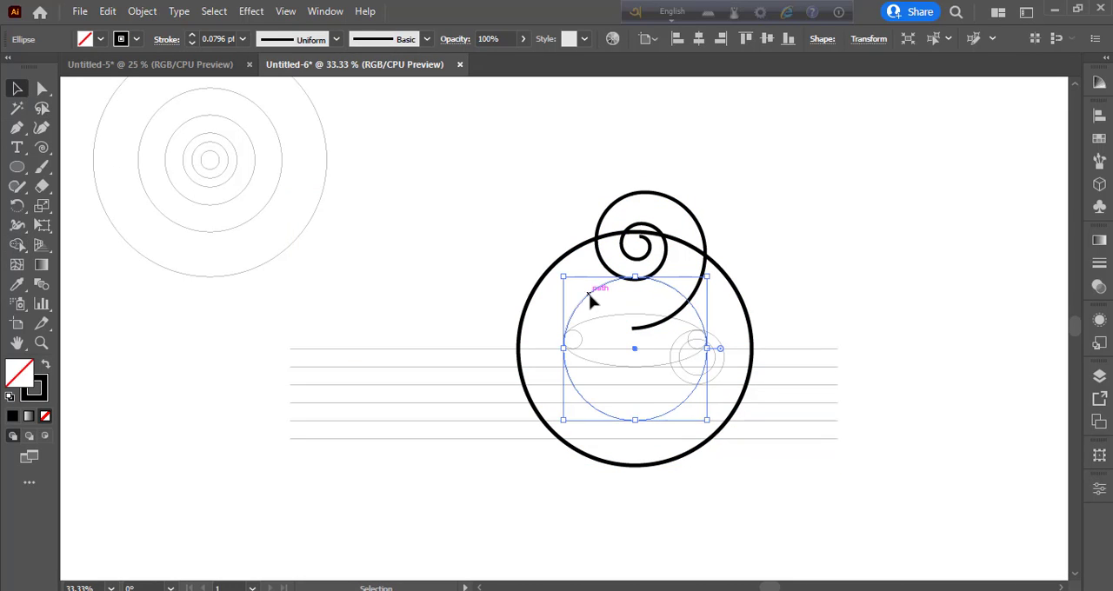
pyautogui.click(243, 39)
pyautogui.click(264, 272)
pyautogui.click(412, 248)
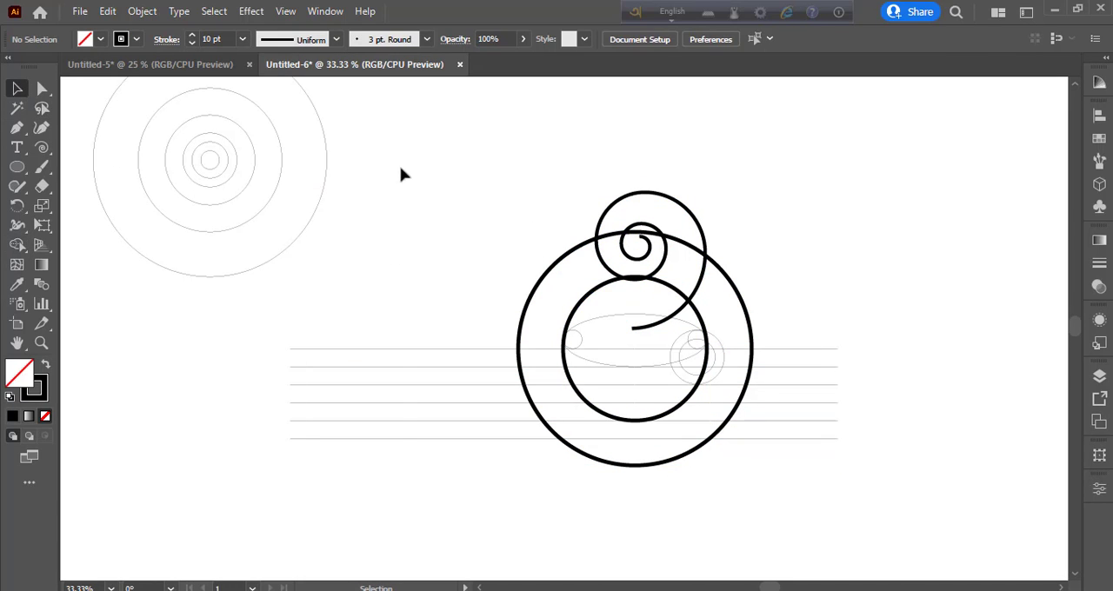
# Select all the construction shapes, lines and the spiral, and choose a dark brown fill for the Shape Builder tool
pyautogui.moveTo(401, 167)
pyautogui.mouseDown()
pyautogui.moveTo(738, 551)
pyautogui.moveTo(878, 567)
pyautogui.mouseUp()
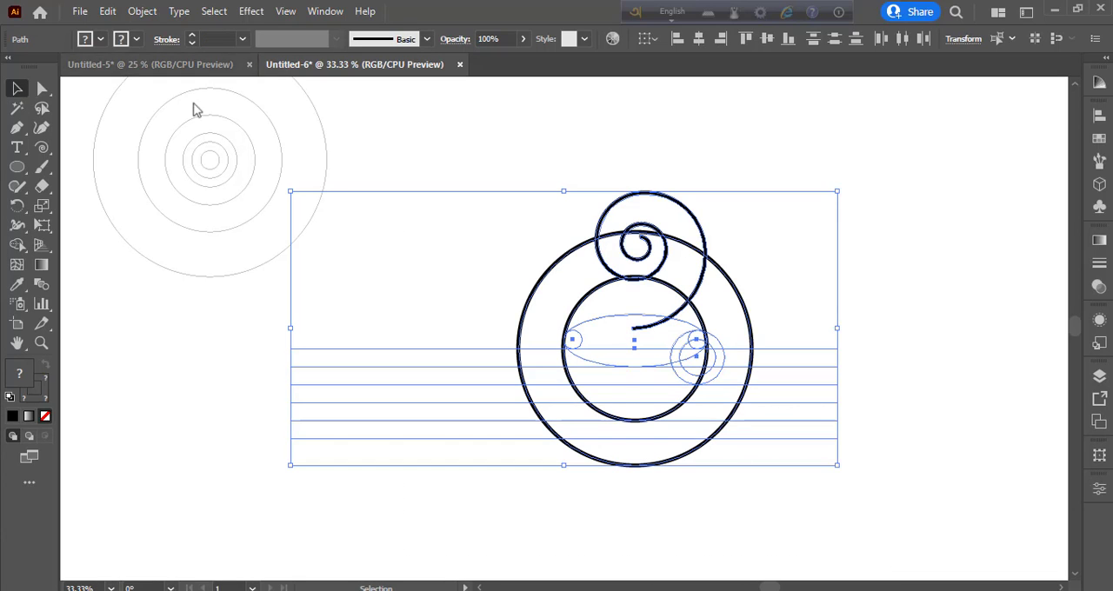
pyautogui.click(101, 39)
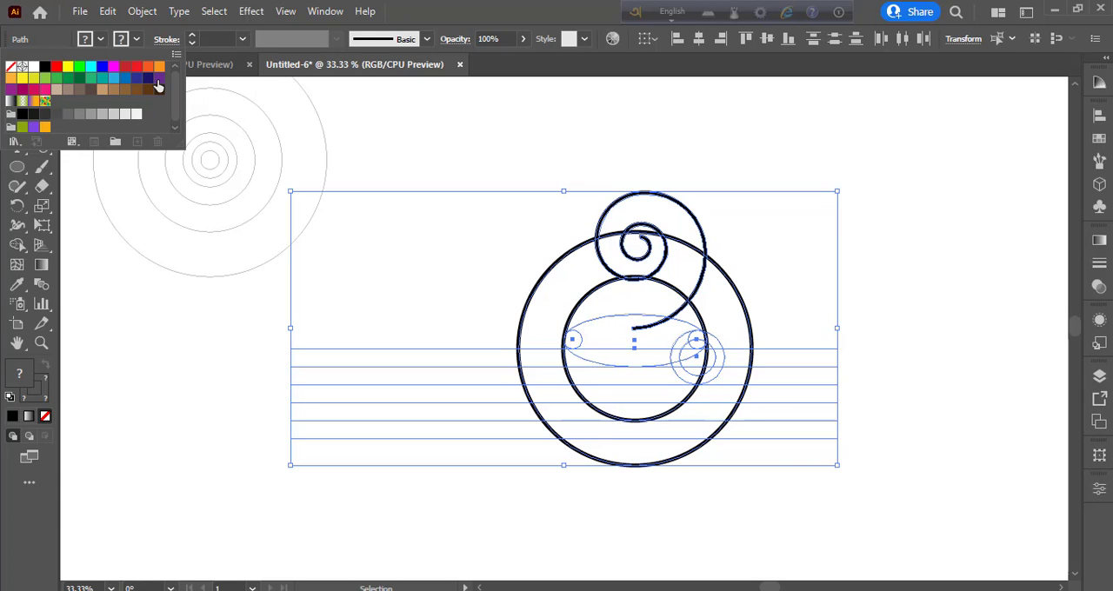
pyautogui.click(152, 95)
pyautogui.click(17, 245)
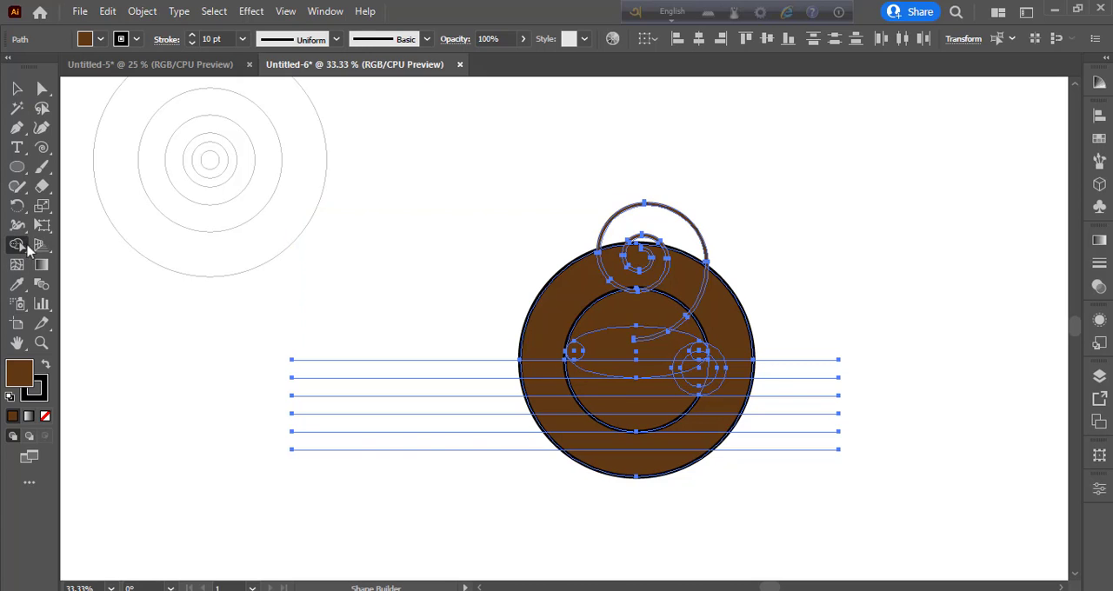
# Try merging regions in the lower inner circle, and undo it together with the brown fill on the whole artwork
pyautogui.moveTo(571, 374); pyautogui.dragTo(634, 425)
pyautogui.hotkey('ctrl', 'z')
pyautogui.hotkey('ctrl', 'z')
pyautogui.hotkey('ctrl', 'z')
pyautogui.hotkey('ctrl', 'z')
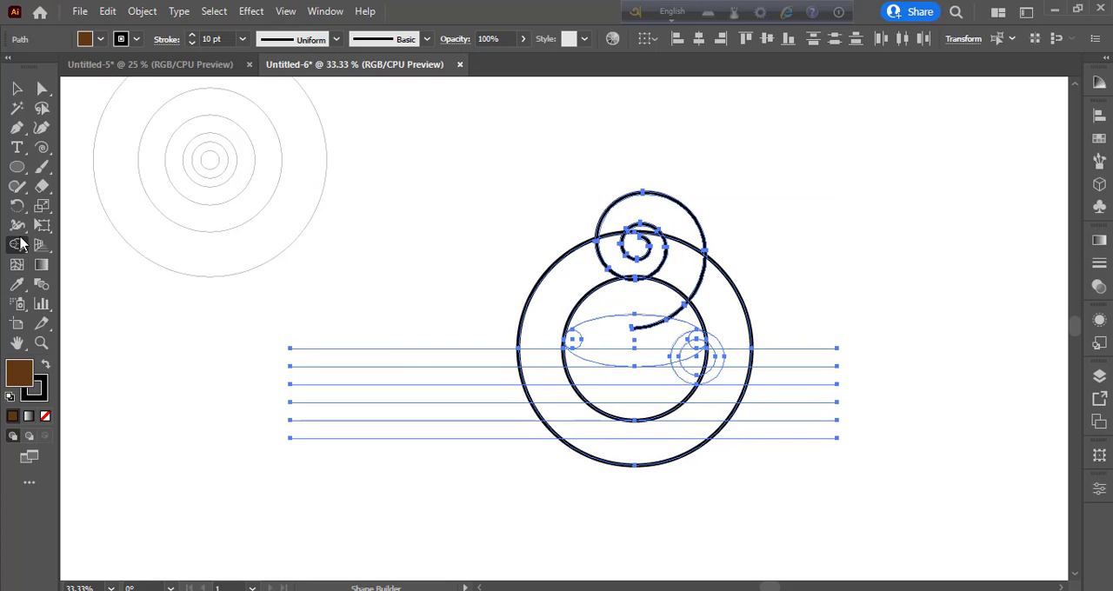
# Merge all regions of the inner circle below the ellipse into one dark brown cup body with the Shape Builder
pyautogui.moveTo(571, 365)
pyautogui.mouseDown()
pyautogui.moveTo(630, 412)
pyautogui.moveTo(683, 406)
pyautogui.moveTo(695, 372)
pyautogui.mouseUp()
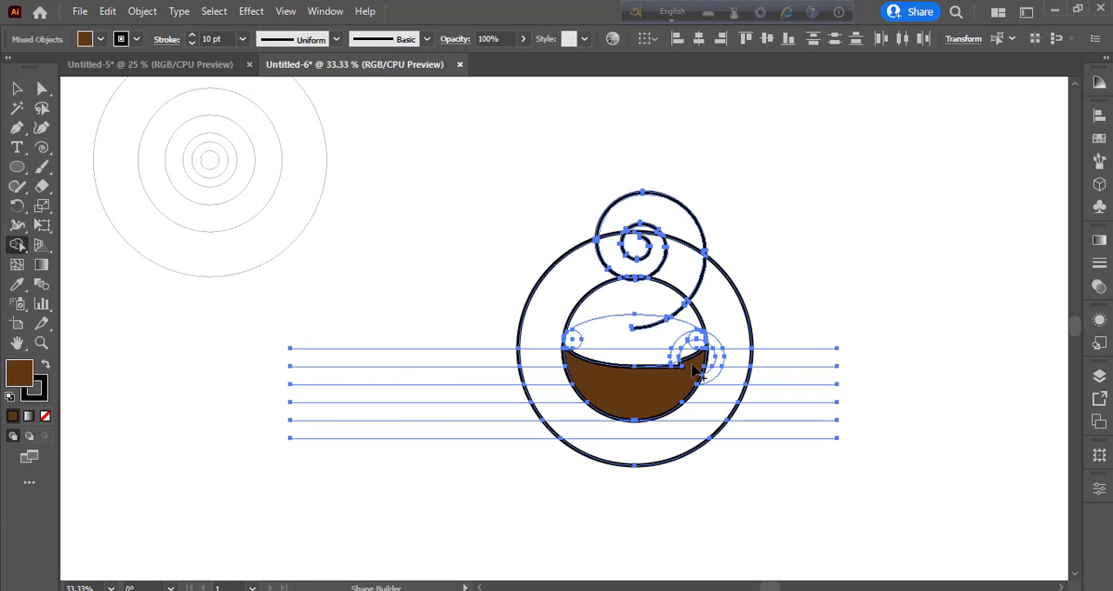
pyautogui.scroll(3, 631, 323)
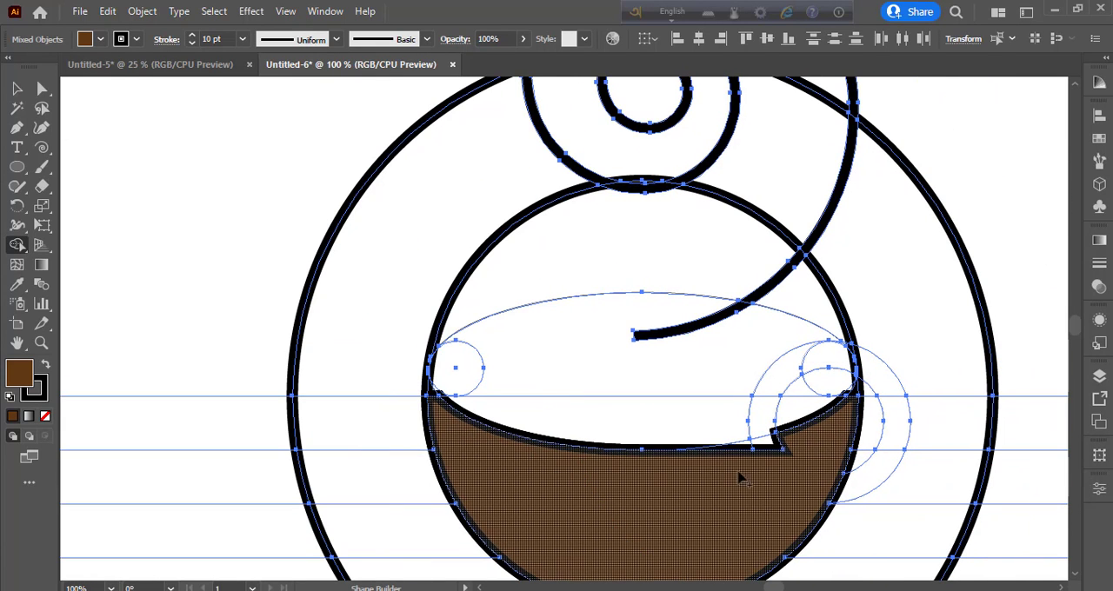
pyautogui.moveTo(758, 463)
pyautogui.mouseDown()
pyautogui.moveTo(762, 441)
pyautogui.moveTo(748, 451)
pyautogui.mouseUp()
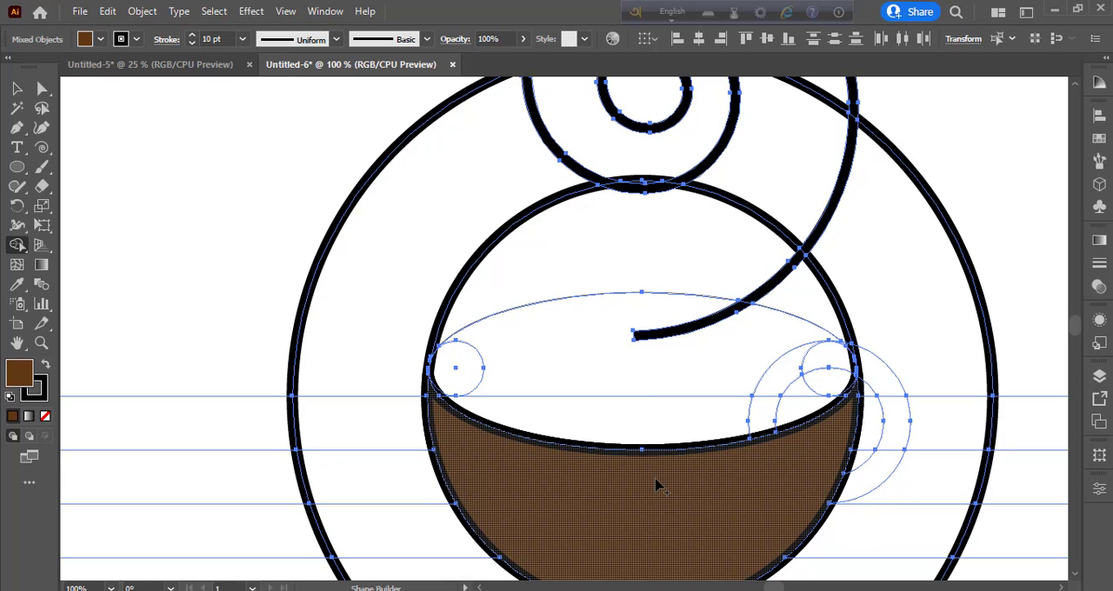
pyautogui.click(656, 480)
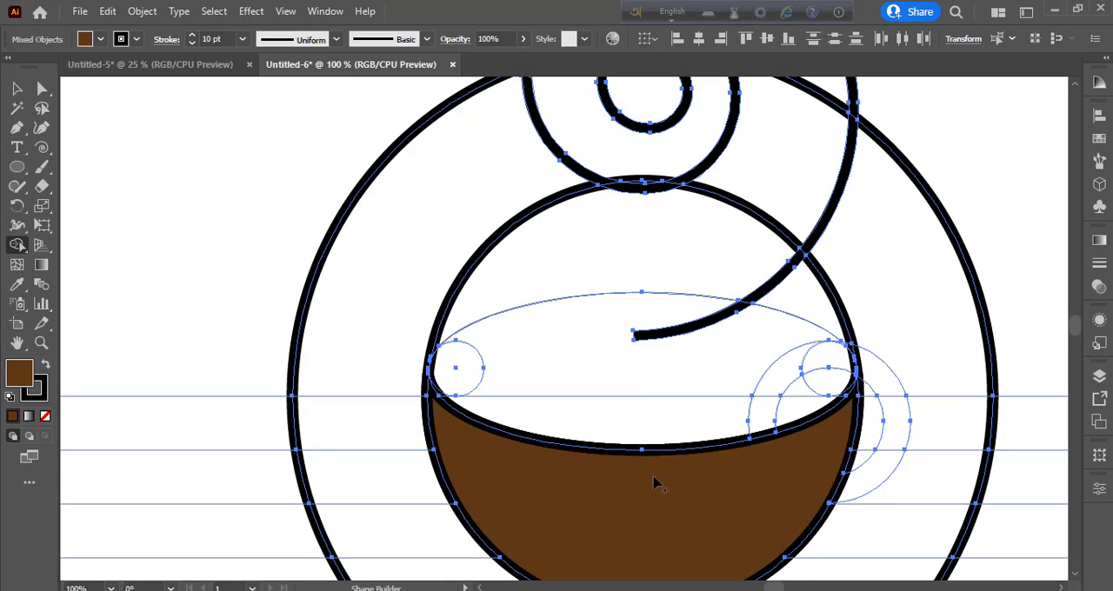
# Choose an orange fill and merge the regions inside the ellipse, including both small circles, into one coffee surface
pyautogui.click(601, 414)
pyautogui.click(101, 39)
pyautogui.click(159, 66)
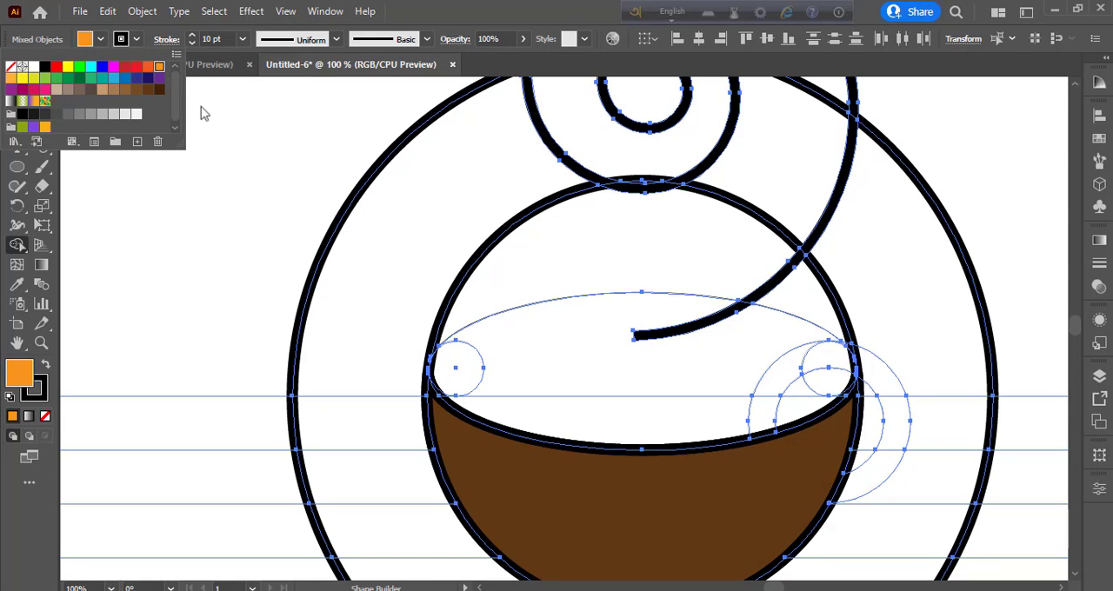
pyautogui.click(513, 424)
pyautogui.moveTo(672, 422)
pyautogui.mouseDown()
pyautogui.moveTo(745, 405)
pyautogui.moveTo(786, 413)
pyautogui.moveTo(820, 375)
pyautogui.moveTo(804, 353)
pyautogui.mouseUp()
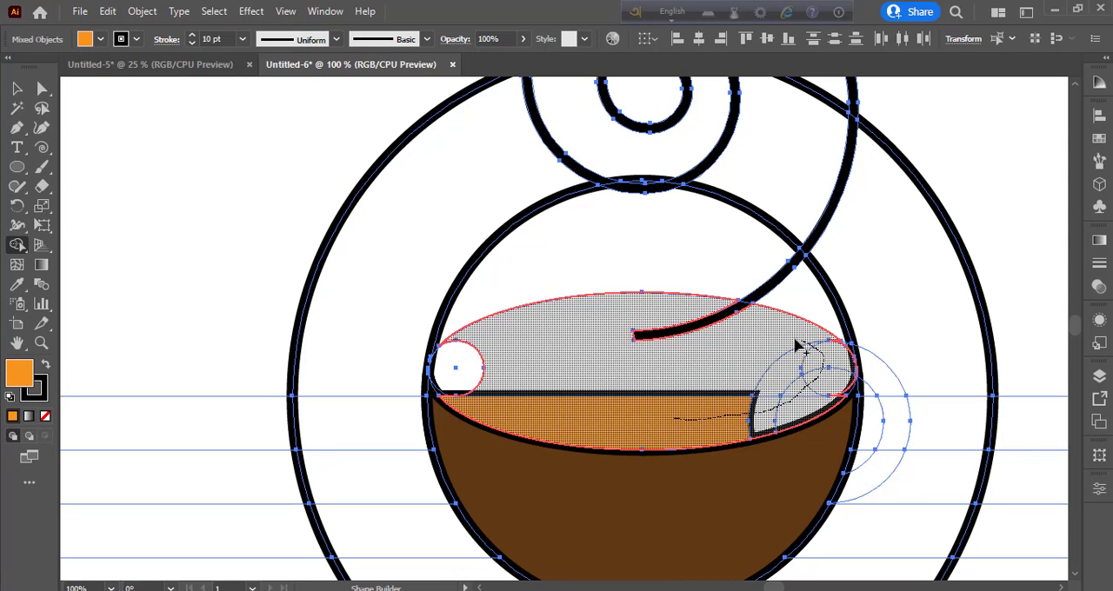
pyautogui.click(643, 350)
pyautogui.moveTo(454, 368)
pyautogui.mouseDown()
pyautogui.moveTo(438, 385)
pyautogui.moveTo(444, 399)
pyautogui.mouseUp()
pyautogui.scroll(1, 653, 440)
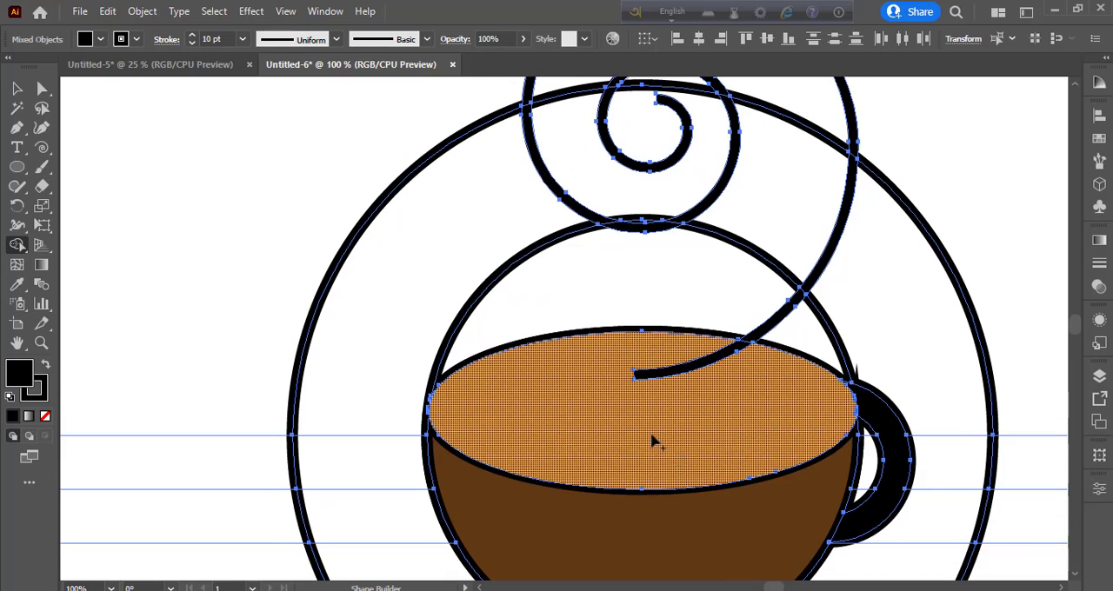
# Choose a blue fill and apply it to the left band between the two large circles above the uppermost line
pyautogui.click(101, 39)
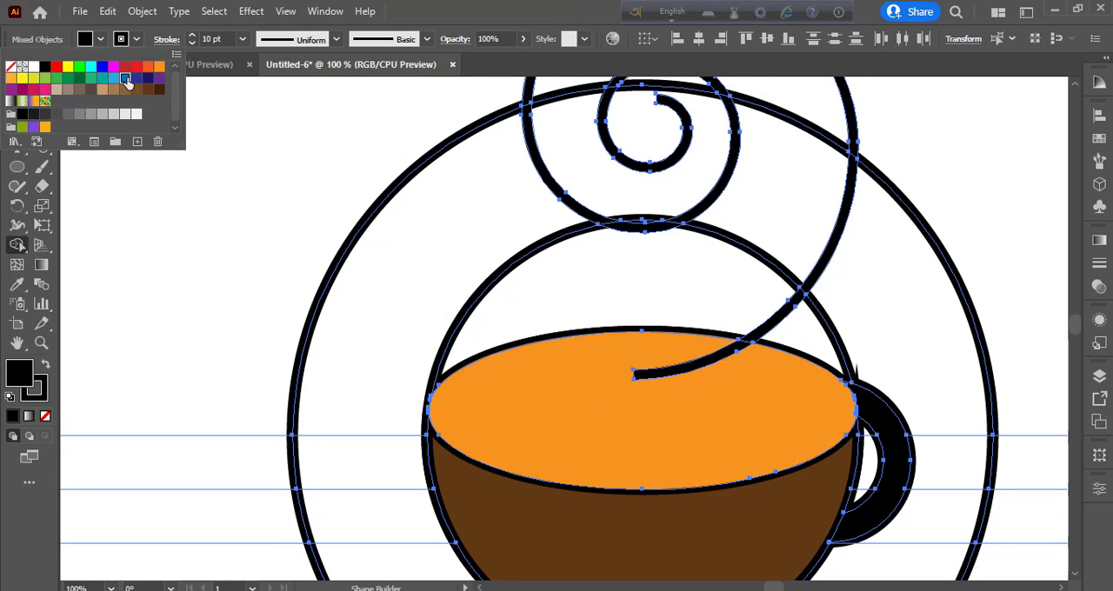
pyautogui.click(127, 78)
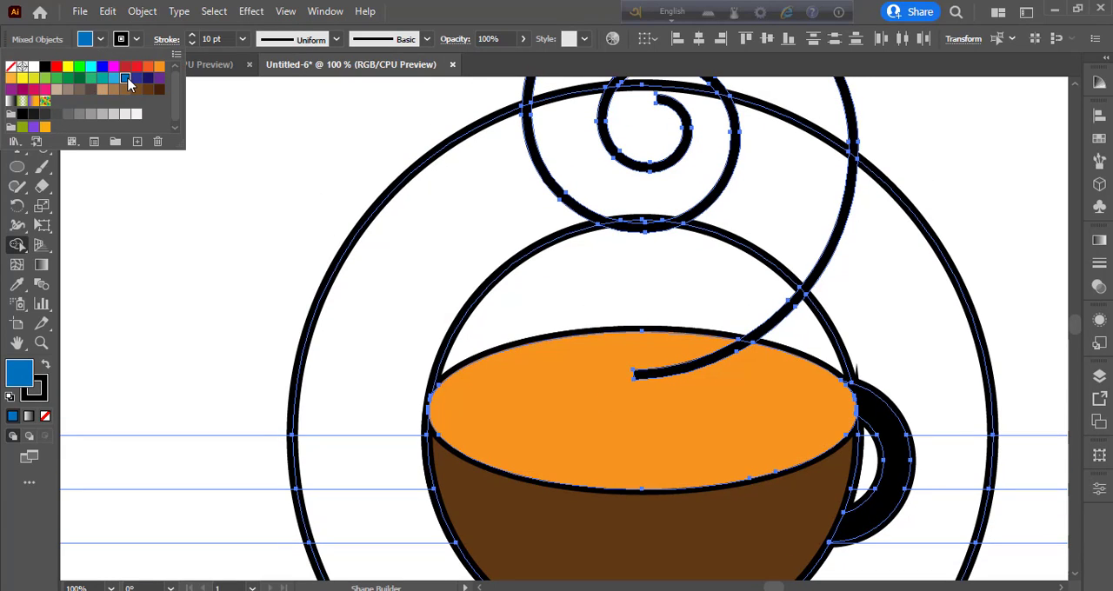
pyautogui.click(368, 392)
pyautogui.scroll(3, 497, 313)
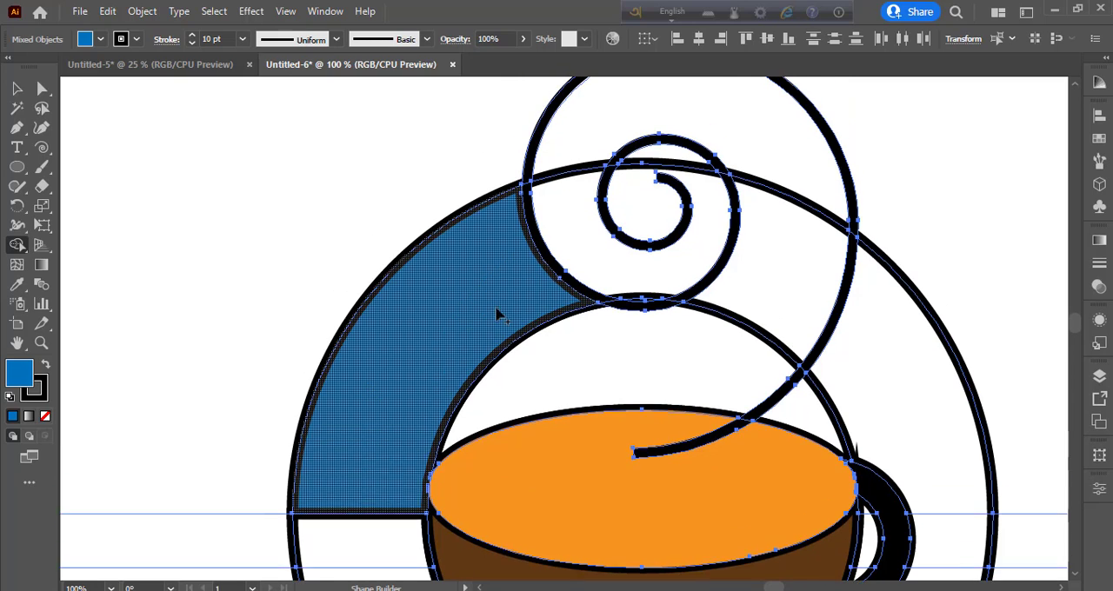
# Merge the regions around and inside the spiral into the blue steam shape, and fill the inner circle area above the coffee blue
pyautogui.moveTo(522, 298)
pyautogui.mouseDown()
pyautogui.moveTo(566, 290)
pyautogui.moveTo(670, 304)
pyautogui.mouseUp()
pyautogui.moveTo(753, 320)
pyautogui.mouseDown()
pyautogui.moveTo(783, 246)
pyautogui.moveTo(777, 206)
pyautogui.mouseUp()
pyautogui.moveTo(667, 174); pyautogui.dragTo(671, 202)
pyautogui.scroll(-1, 664, 351)
pyautogui.click(664, 351)
pyautogui.moveTo(654, 321); pyautogui.dragTo(651, 291)
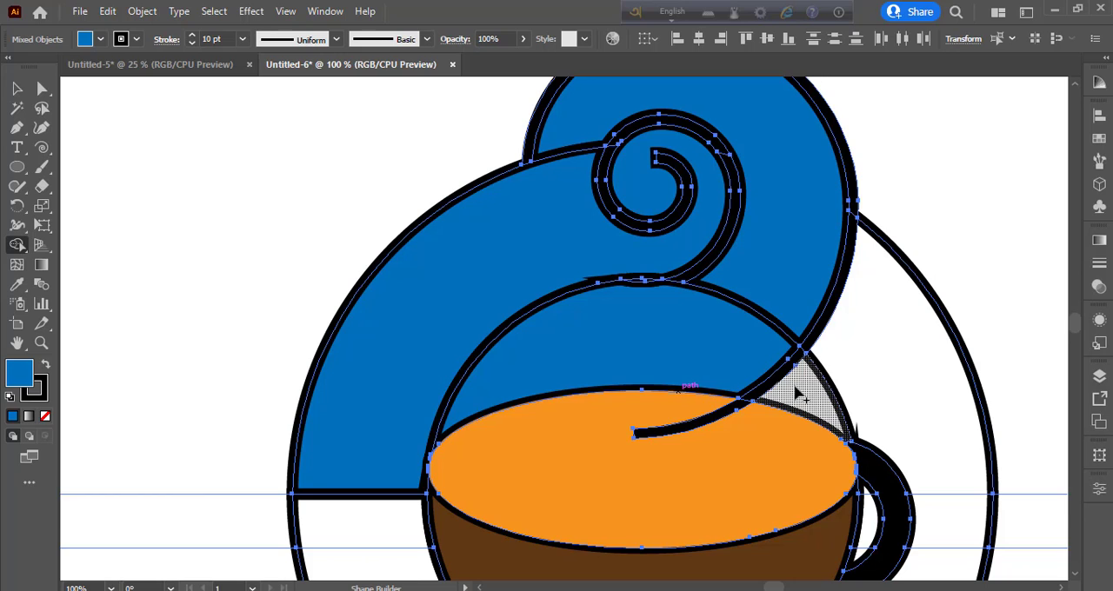
# Choose the orange fill and merge the wedge between the spiral's tail and the inner circle's right edge into the coffee surface
pyautogui.scroll(-1, 795, 393)
pyautogui.click(100, 40)
pyautogui.click(159, 67)
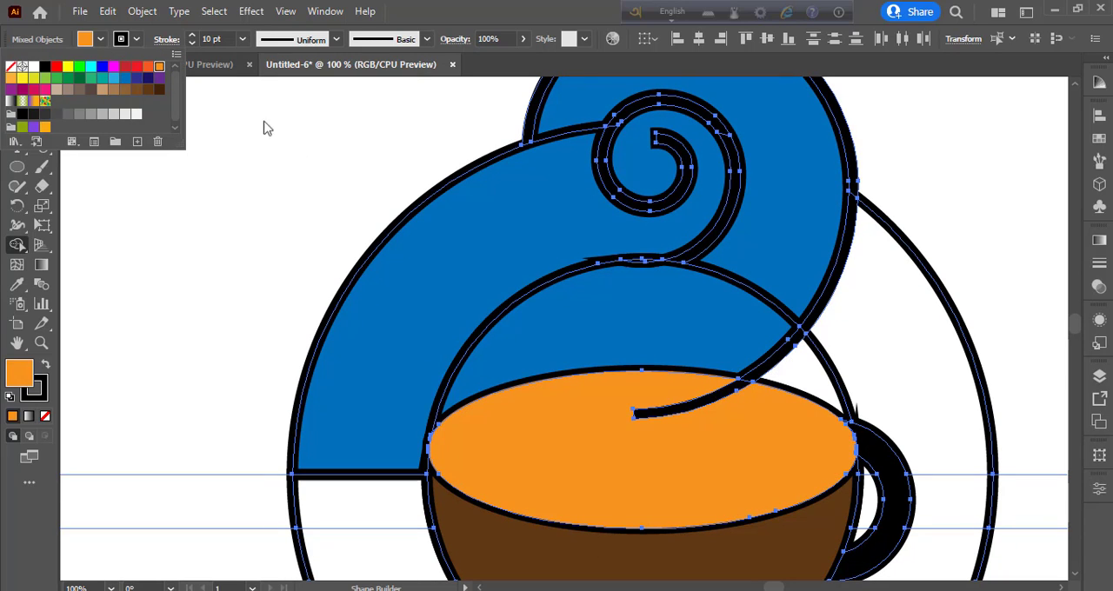
pyautogui.moveTo(783, 419)
pyautogui.mouseDown()
pyautogui.moveTo(810, 383)
pyautogui.moveTo(850, 428)
pyautogui.mouseUp()
pyautogui.hotkey('ctrl', 'z')
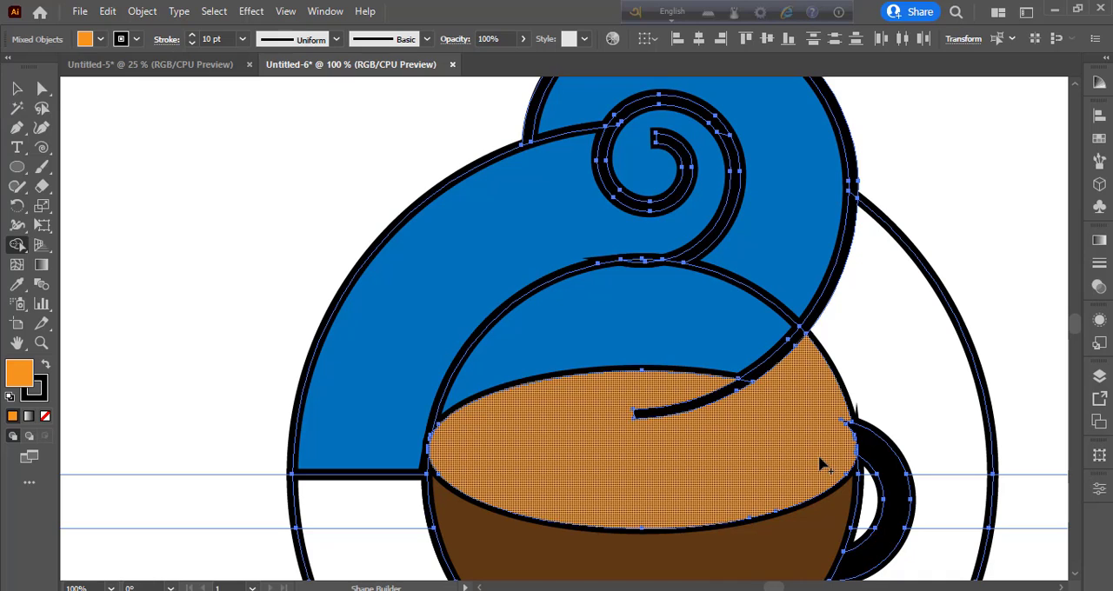
# Draw an unfilled curved path along the cup's right rim between the points where the handle's outer and inner curves meet it
pyautogui.hotkey('ctrl', '+')
pyautogui.hotkey('ctrl', '+')
pyautogui.hotkey('ctrl', '+')
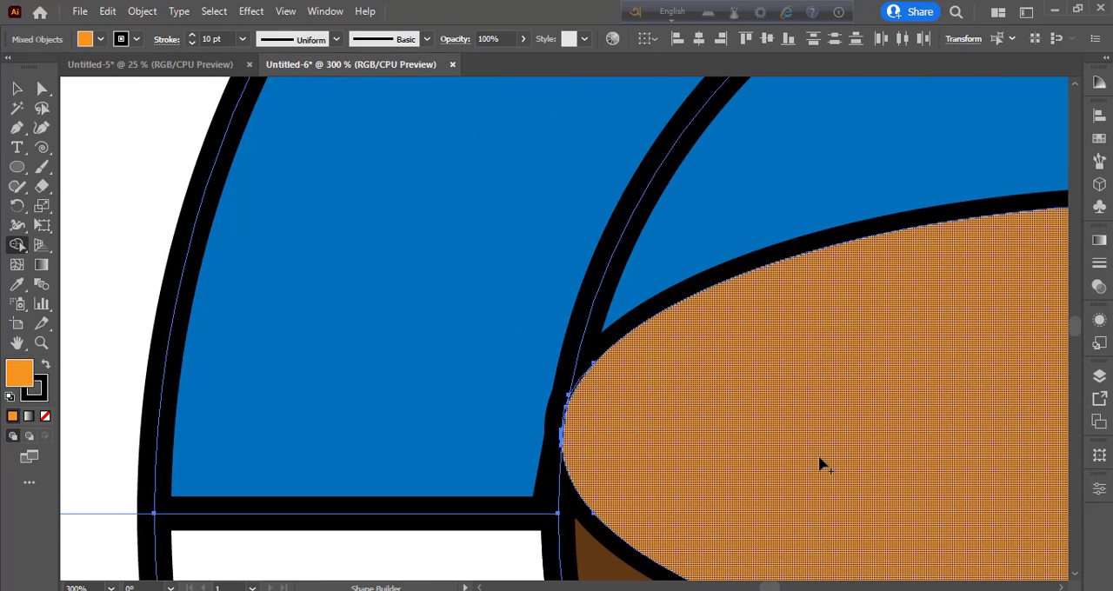
pyautogui.moveTo(756, 365); pyautogui.dragTo(348, 295)
pyautogui.moveTo(973, 383); pyautogui.dragTo(566, 289)
pyautogui.moveTo(843, 395); pyautogui.dragTo(599, 428)
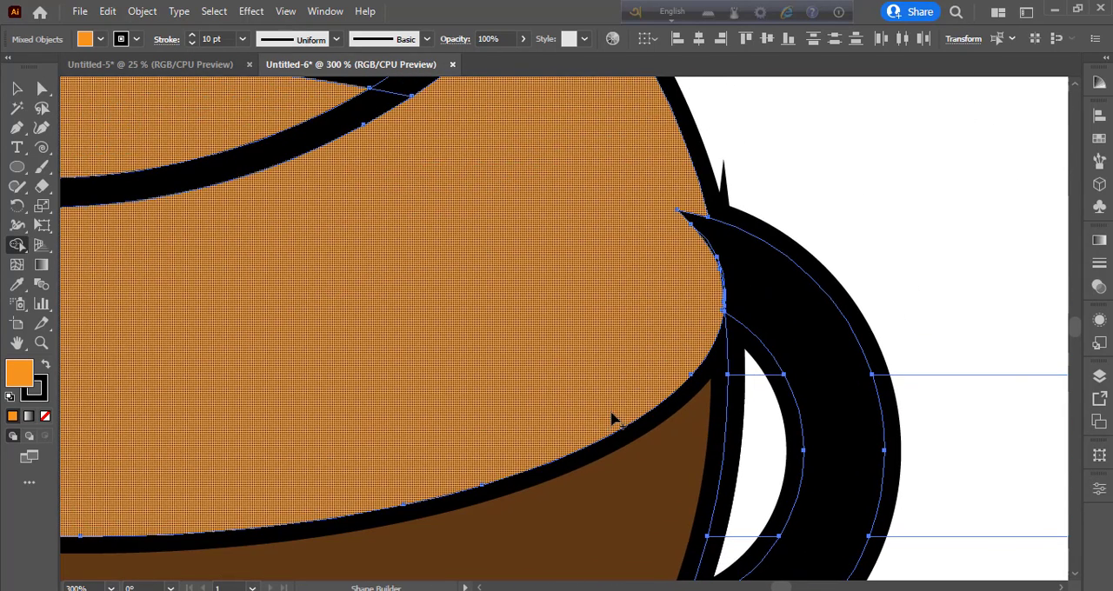
pyautogui.click(17, 88)
pyautogui.click(878, 187)
pyautogui.click(17, 128)
pyautogui.click(45, 416)
pyautogui.click(708, 218)
pyautogui.moveTo(723, 311); pyautogui.dragTo(723, 343)
pyautogui.click(17, 88)
pyautogui.click(826, 206)
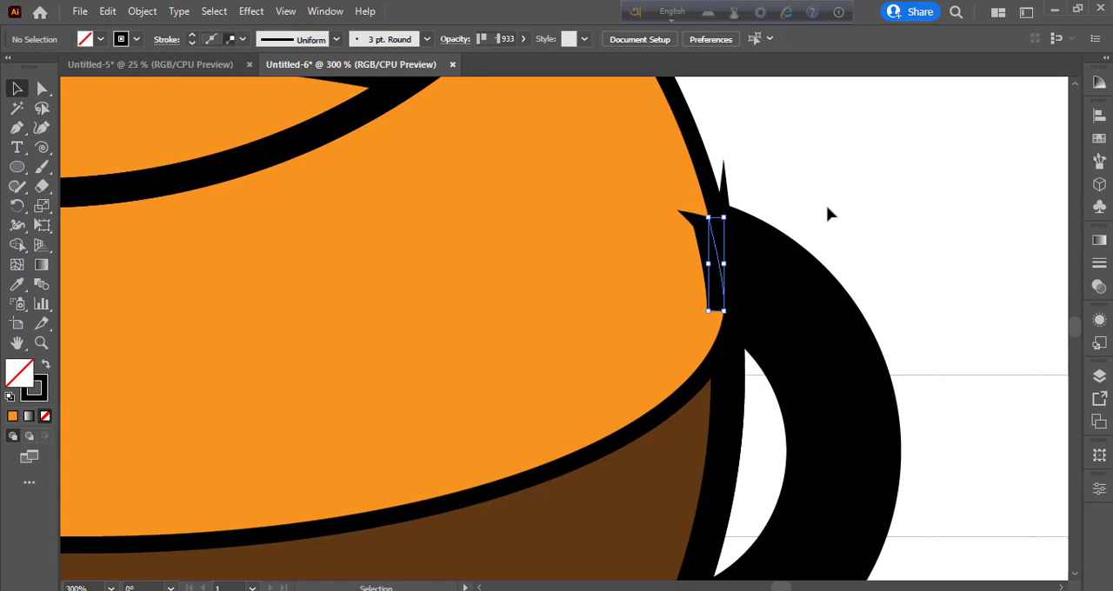
# Select all the artwork, choose an orange fill and merge the slivers beside the handle's upper joint into the coffee surface
pyautogui.hotkey('ctrl', '0')
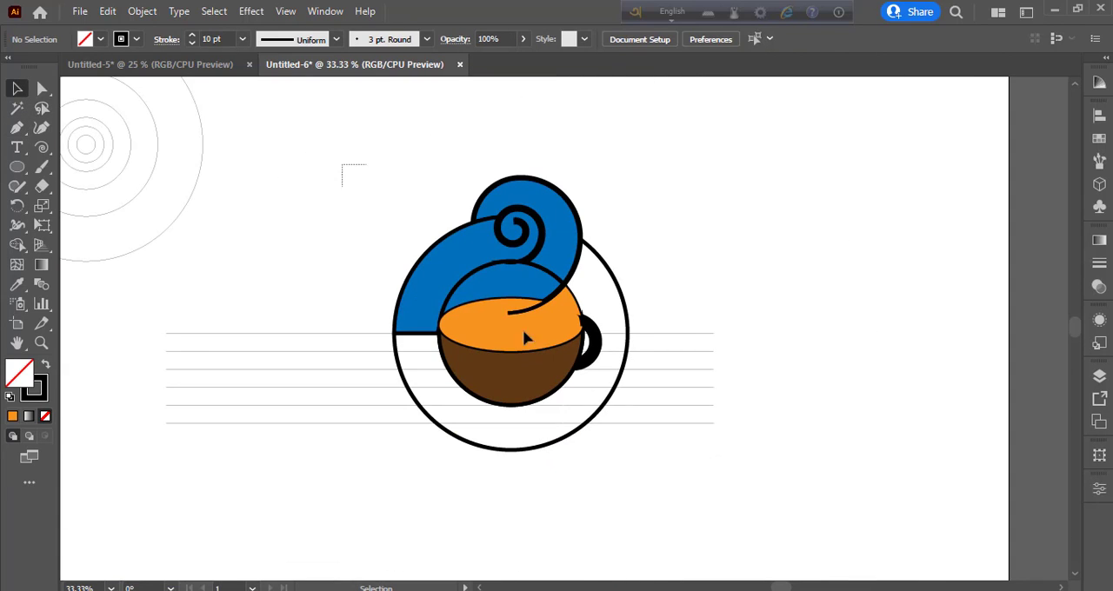
pyautogui.hotkey('ctrl', 'a')
pyautogui.click(17, 246)
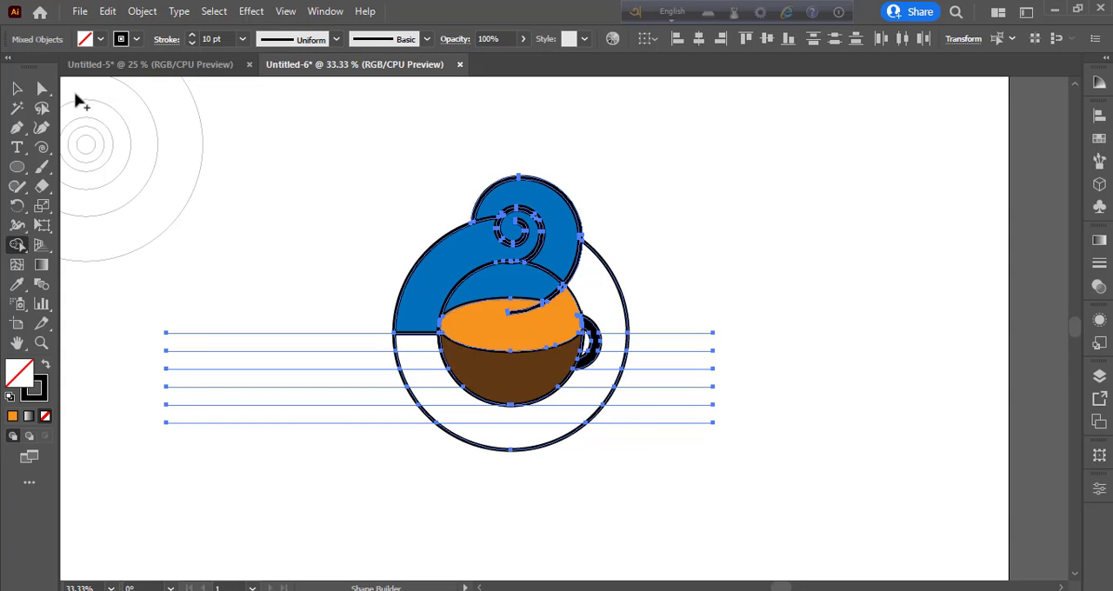
pyautogui.click(100, 39)
pyautogui.click(159, 66)
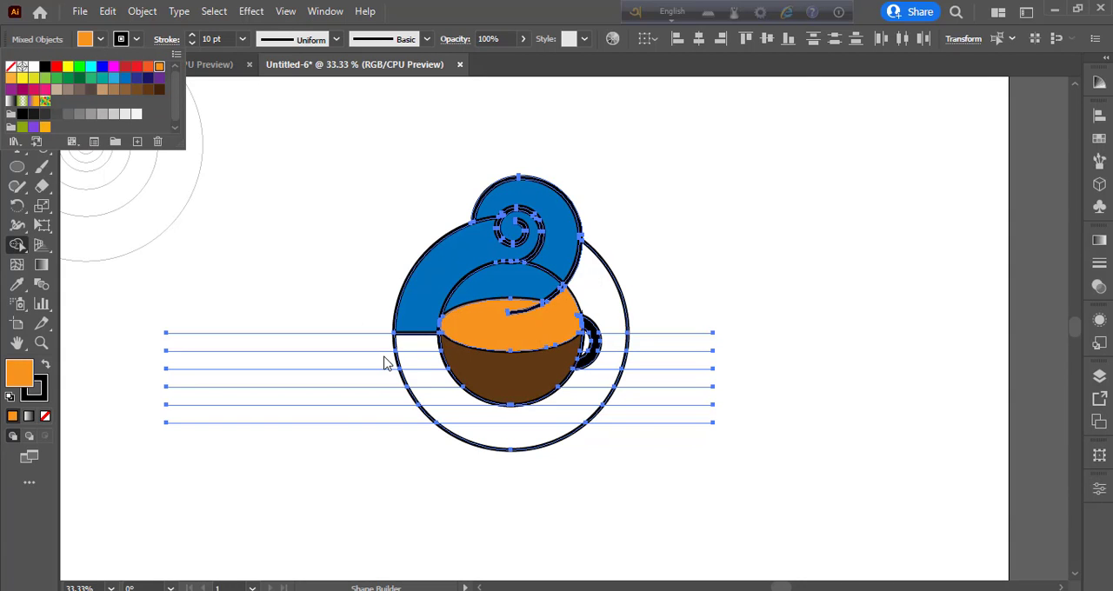
pyautogui.click(385, 357)
pyautogui.hotkey('ctrl', '+')
pyautogui.hotkey('ctrl', '+')
pyautogui.hotkey('ctrl', '+')
pyautogui.hotkey('ctrl', '+')
pyautogui.press('space')
pyautogui.moveTo(735, 351); pyautogui.dragTo(334, 310)
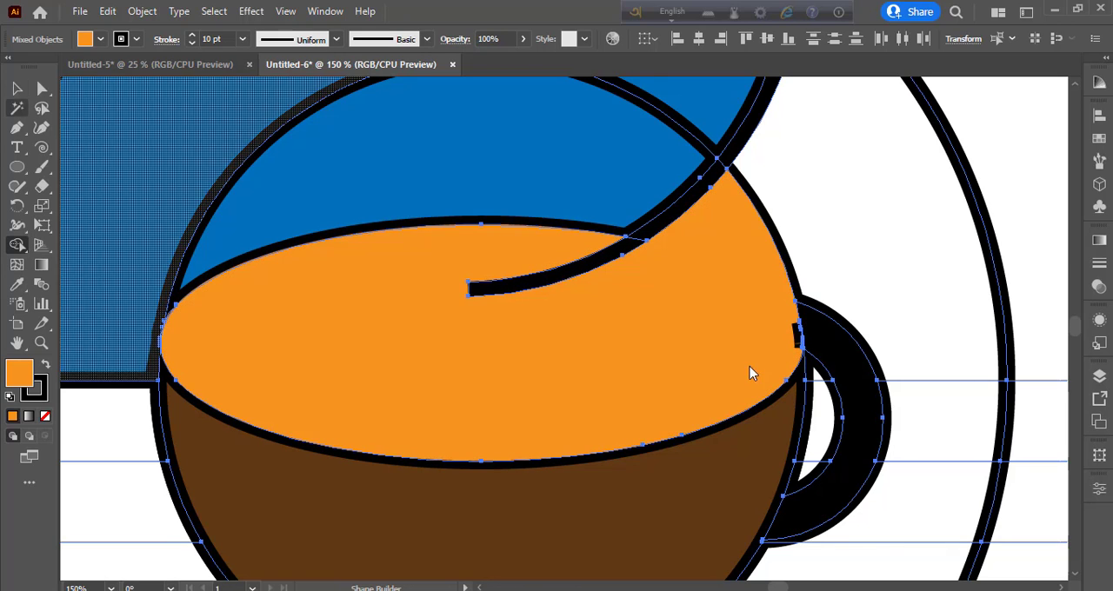
pyautogui.hotkey('ctrl', '+')
pyautogui.hotkey('ctrl', '+')
pyautogui.hotkey('ctrl', '+')
pyautogui.hotkey('ctrl', '+')
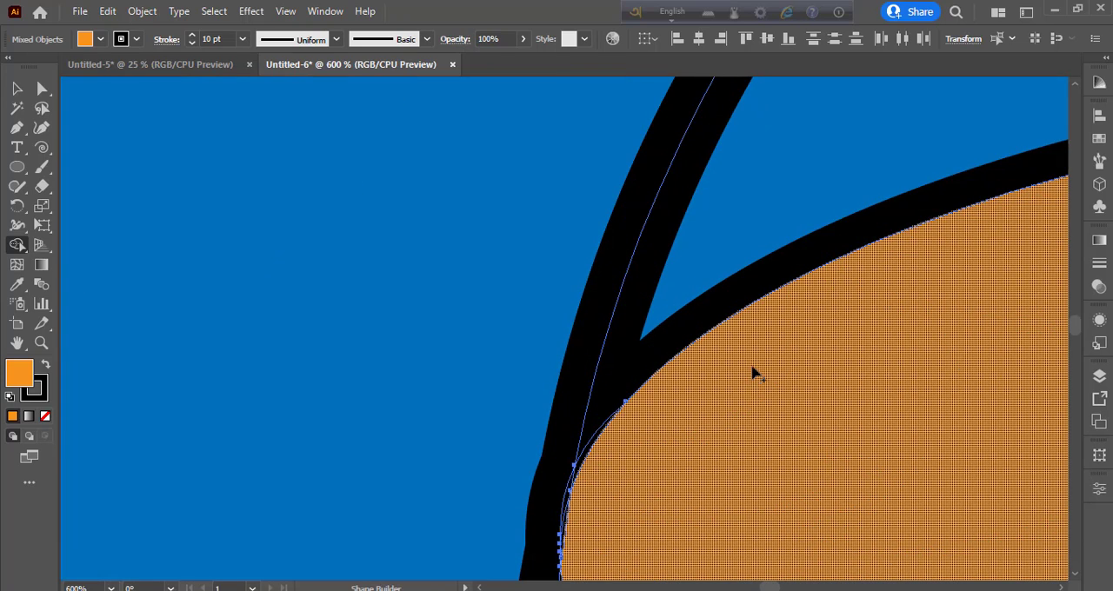
pyautogui.moveTo(938, 386); pyautogui.dragTo(148, 310)
pyautogui.moveTo(661, 452); pyautogui.dragTo(65, 350)
pyautogui.moveTo(672, 425); pyautogui.dragTo(189, 410)
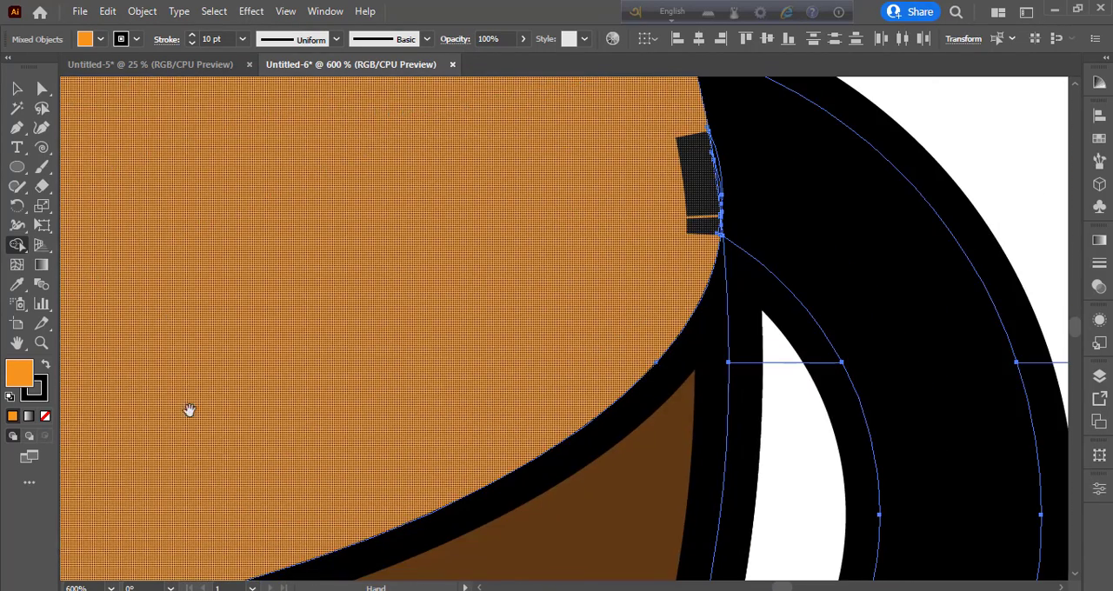
pyautogui.moveTo(540, 262); pyautogui.dragTo(512, 340)
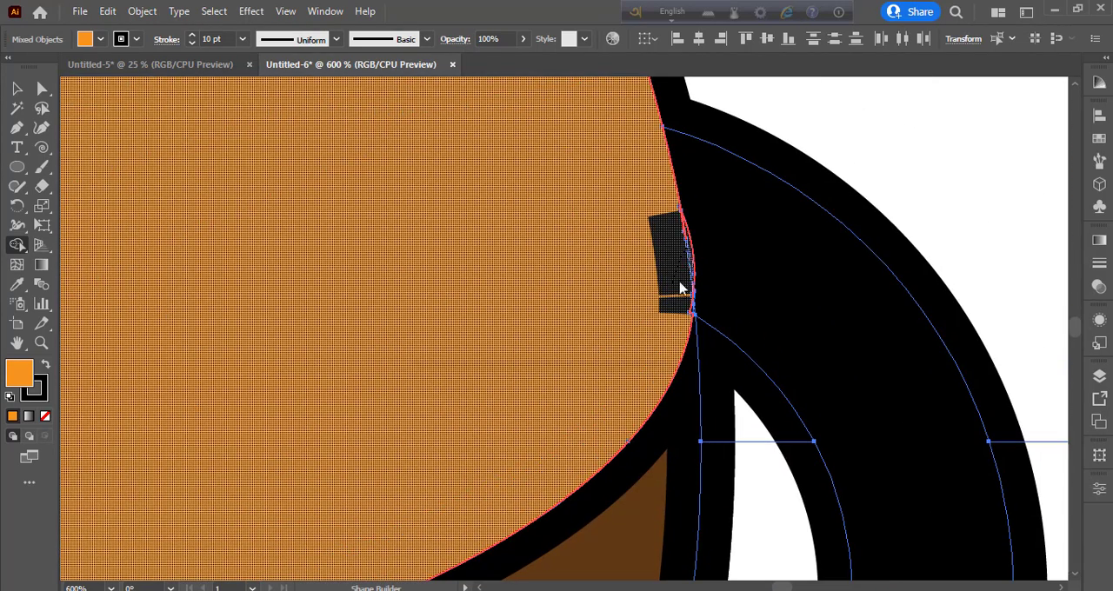
pyautogui.click(679, 292)
pyautogui.click(674, 306)
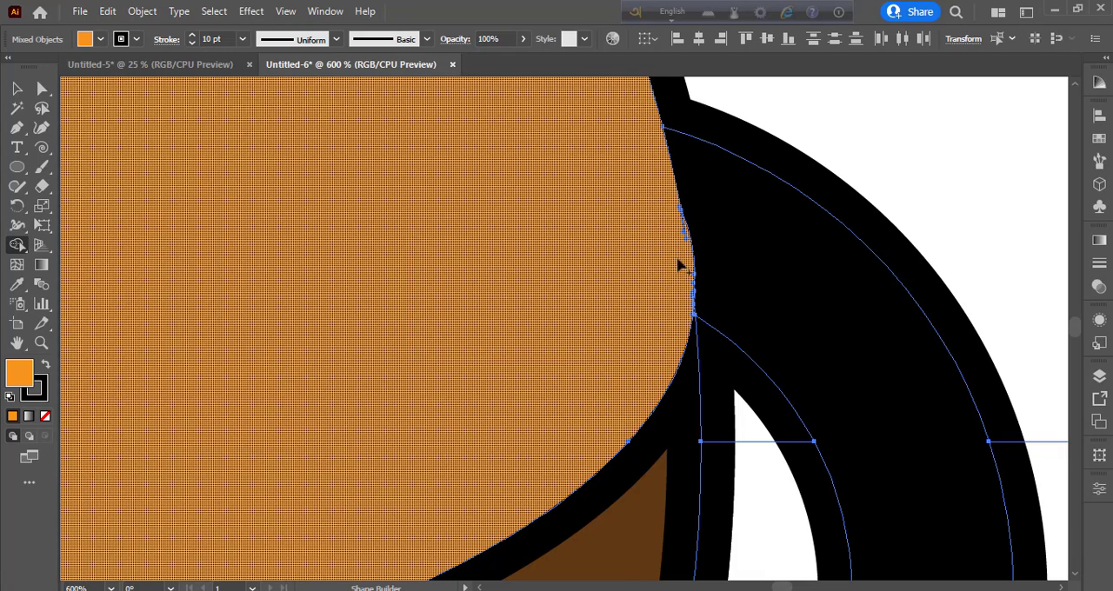
# Merge the thin sliver at the left rim of the cup into the orange coffee surface
pyautogui.moveTo(278, 148); pyautogui.dragTo(643, 569)
pyautogui.moveTo(113, 570); pyautogui.dragTo(927, 270)
pyautogui.moveTo(259, 384); pyautogui.dragTo(748, 305)
pyautogui.moveTo(220, 319); pyautogui.dragTo(544, 430)
pyautogui.click(402, 313)
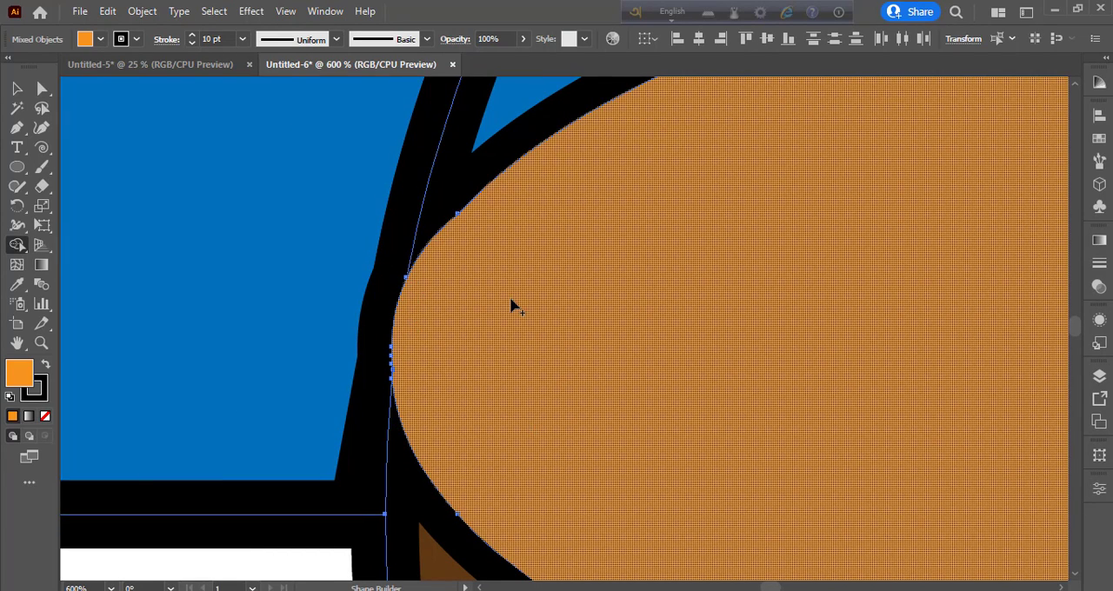
# Merge the regions inside the cup handle's opening into one orange shape
pyautogui.hotkey('ctrl', '-')
pyautogui.hotkey('ctrl', '-')
pyautogui.hotkey('ctrl', '-')
pyautogui.hotkey('ctrl', '-')
pyautogui.hotkey('ctrl', '-')
pyautogui.hotkey('ctrl', '-')
pyautogui.hotkey('ctrl', '-')
pyautogui.hotkey('ctrl', '-')
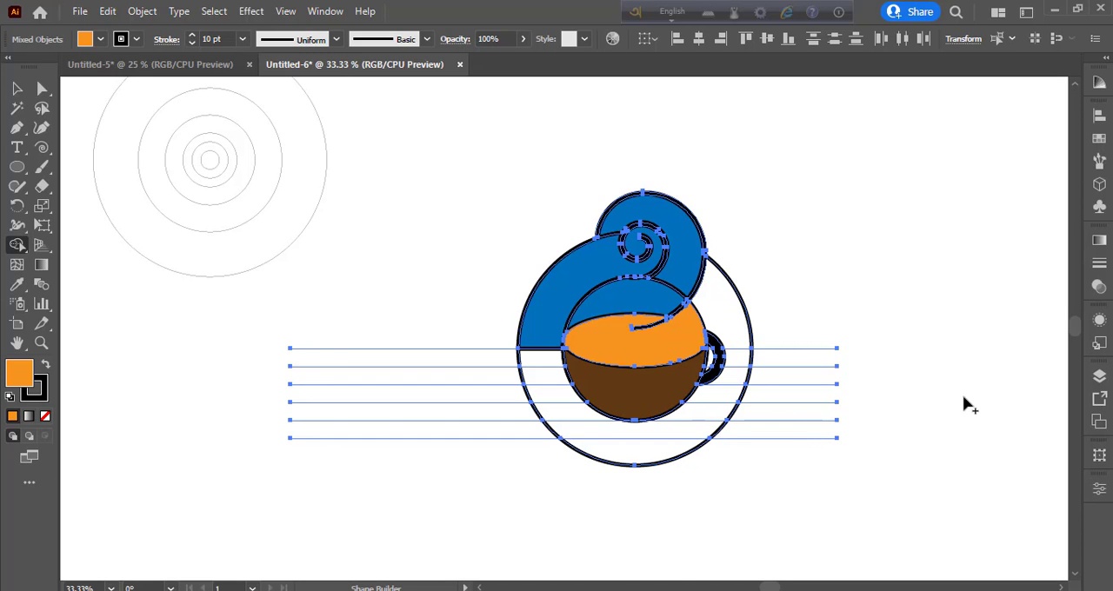
pyautogui.hotkey('ctrl', '+')
pyautogui.hotkey('ctrl', '+')
pyautogui.hotkey('ctrl', '+')
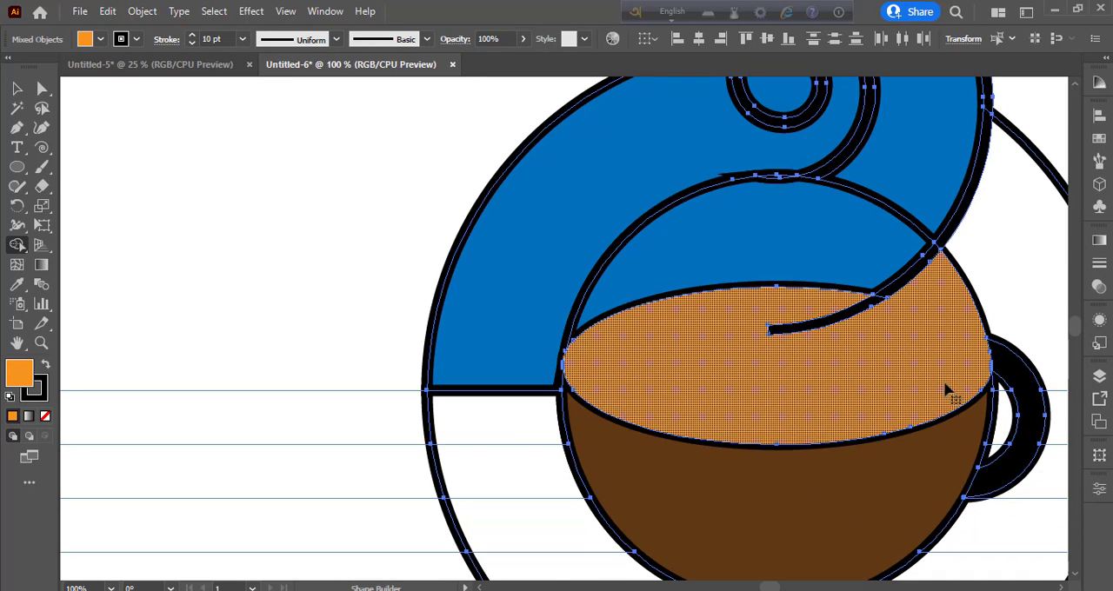
pyautogui.press('space')
pyautogui.moveTo(947, 387); pyautogui.dragTo(462, 350)
pyautogui.click(519, 375)
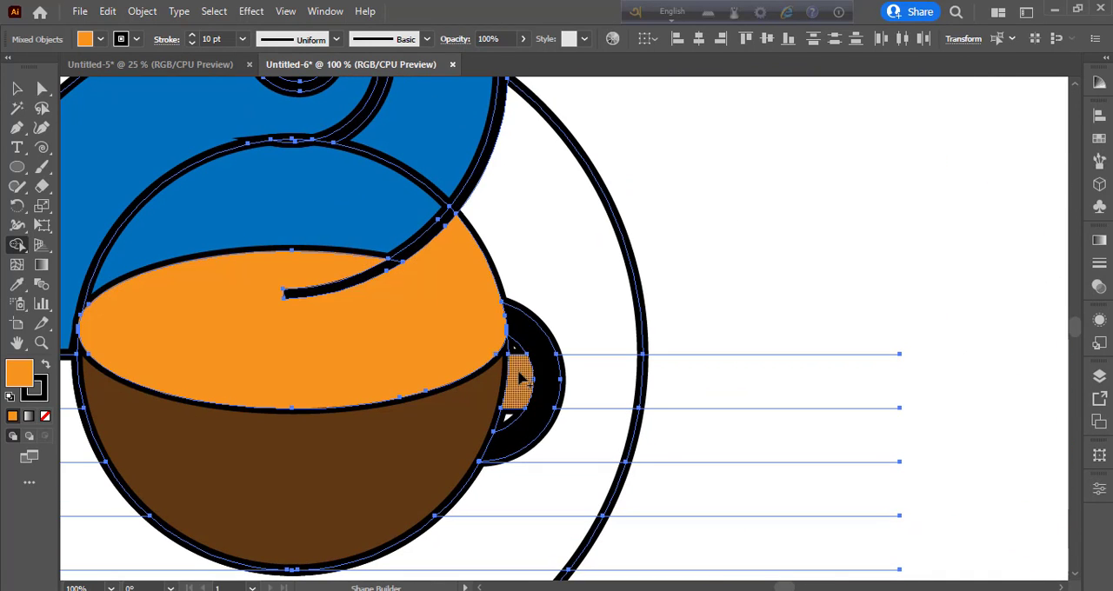
pyautogui.moveTo(519, 373)
pyautogui.mouseDown()
pyautogui.moveTo(514, 347)
pyautogui.moveTo(510, 422)
pyautogui.mouseUp()
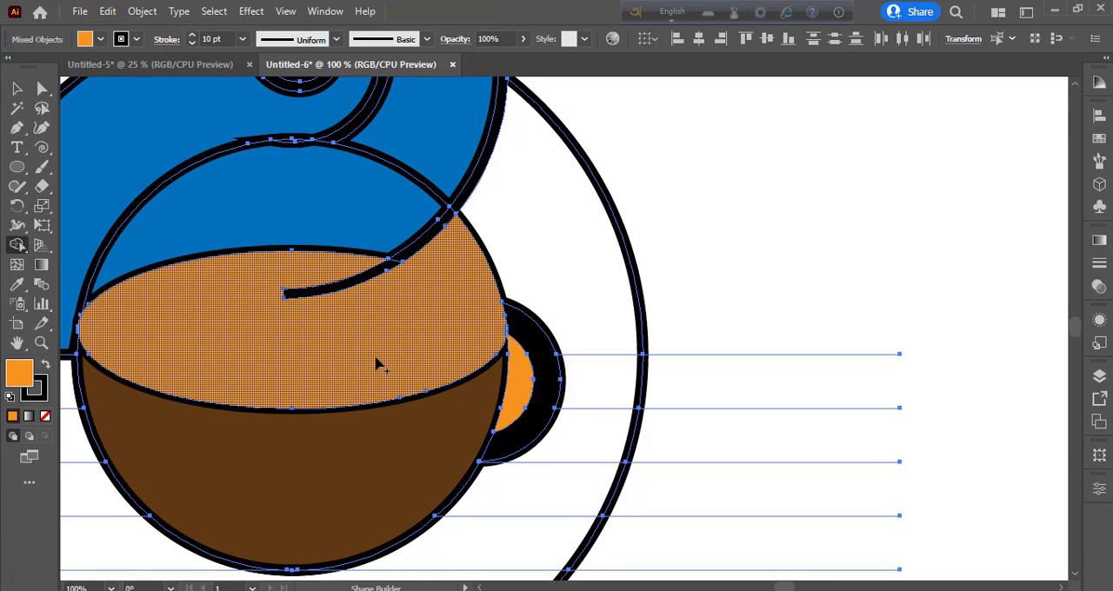
# Try to recolor the steam line's tail over the coffee with orange and blue, undo it and clear the selection
pyautogui.scroll(2, 379, 363)
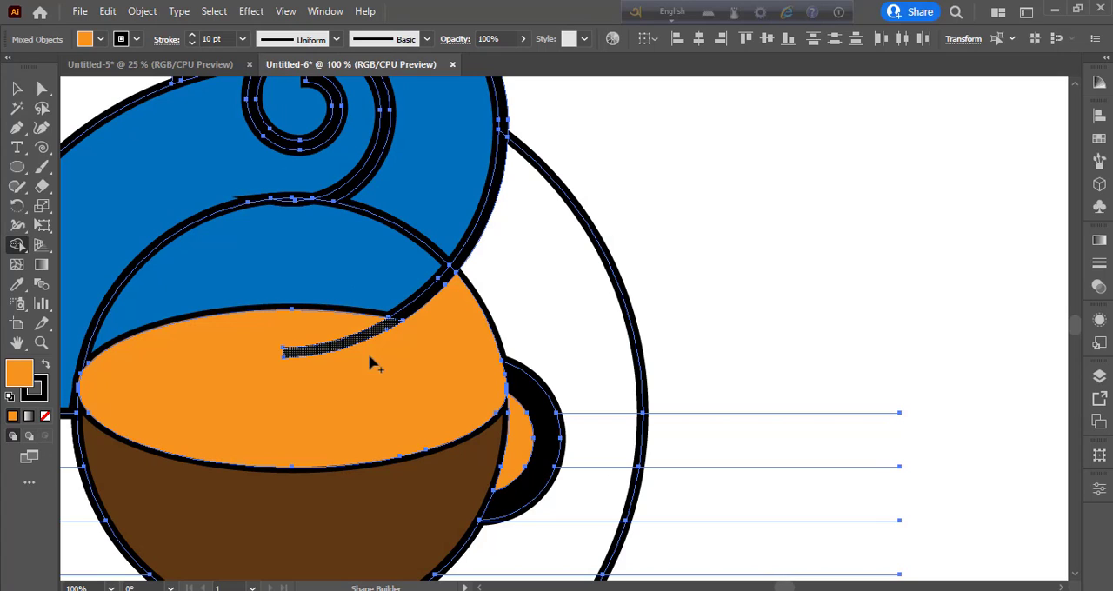
pyautogui.click(345, 340)
pyautogui.click(100, 38)
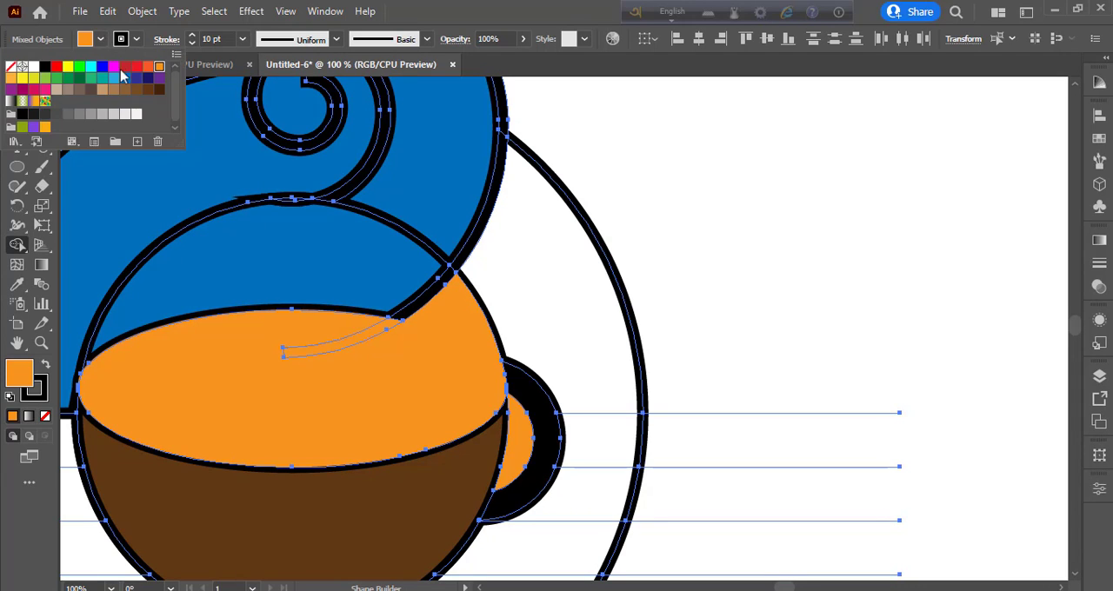
pyautogui.click(124, 83)
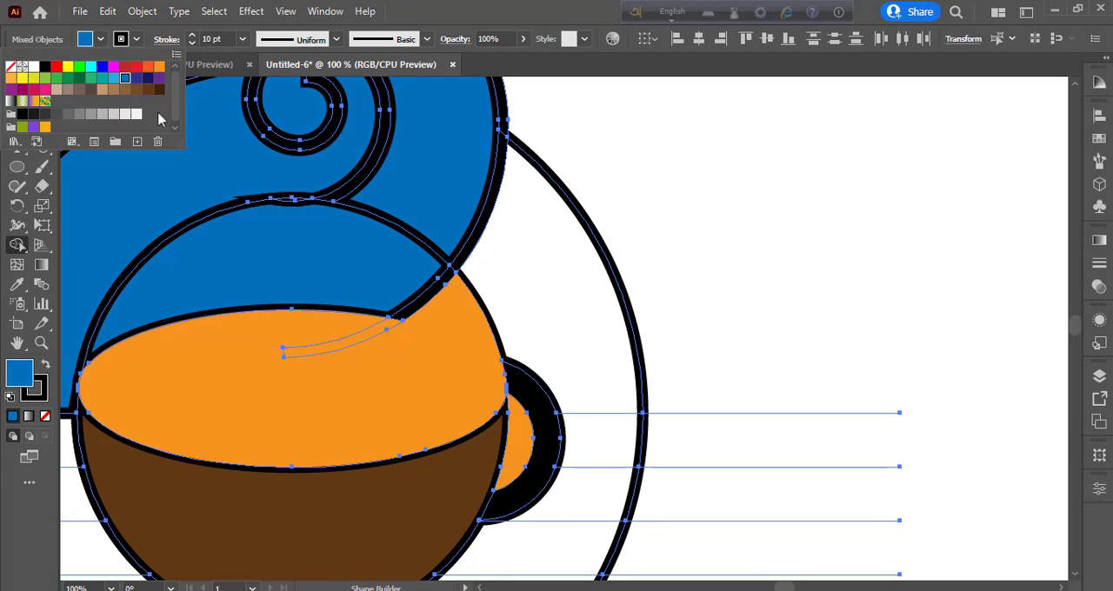
pyautogui.click(380, 327)
pyautogui.click(385, 328)
pyautogui.hotkey('ctrl', 'z')
pyautogui.click(17, 89)
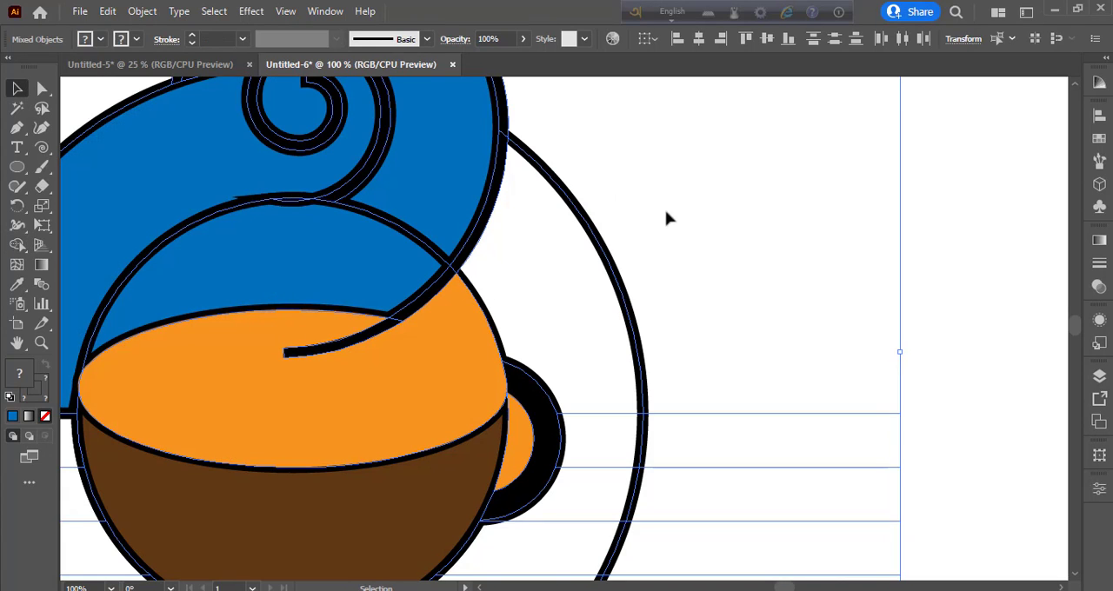
pyautogui.click(714, 220)
pyautogui.hotkey('ctrl', '-')
pyautogui.hotkey('ctrl', '-')
pyautogui.hotkey('ctrl', '-')
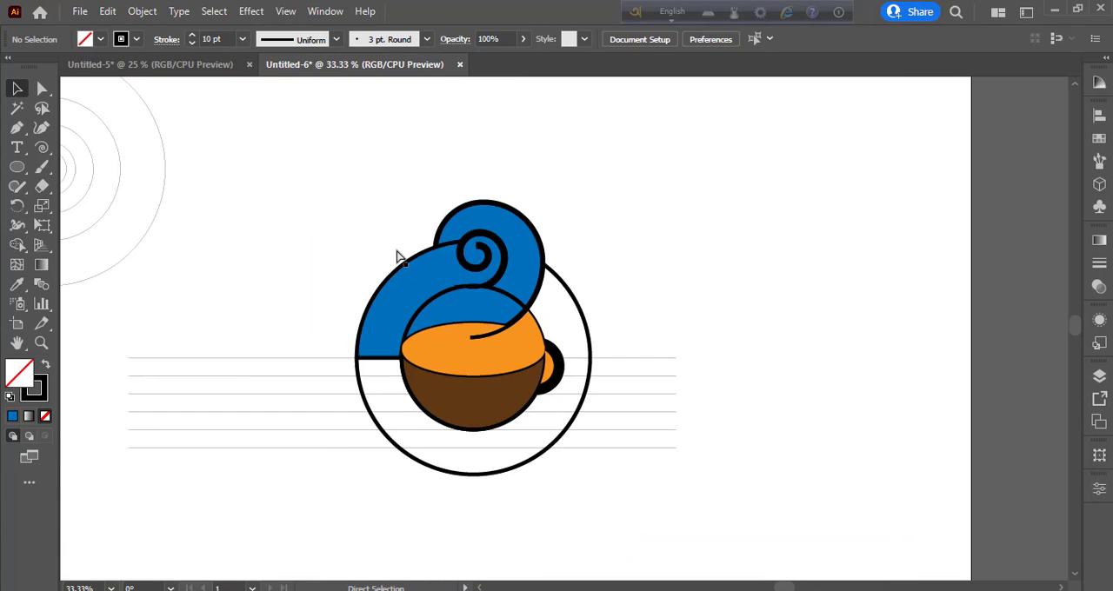
# Try to apply a blue fill to all the artwork at once, and undo it
pyautogui.scroll(-1, 397, 252)
pyautogui.hotkey('ctrl', 'a')
pyautogui.hotkey('ctrl', '+')
pyautogui.hotkey('ctrl', '+')
pyautogui.hotkey('ctrl', '+')
pyautogui.hotkey('ctrl', '+')
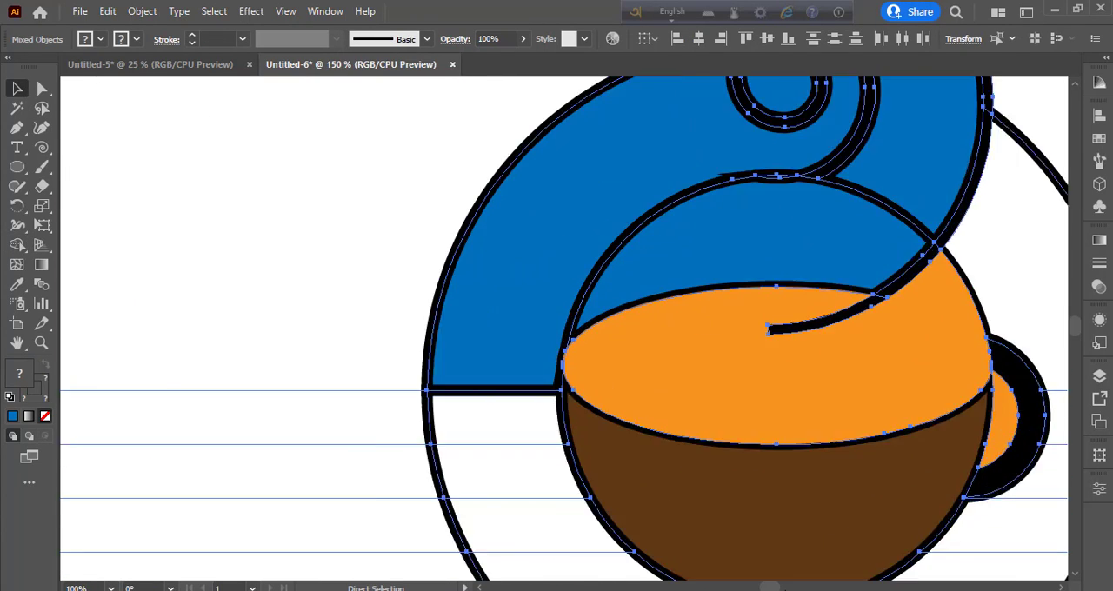
pyautogui.scroll(5, 833, 269)
pyautogui.click(100, 39)
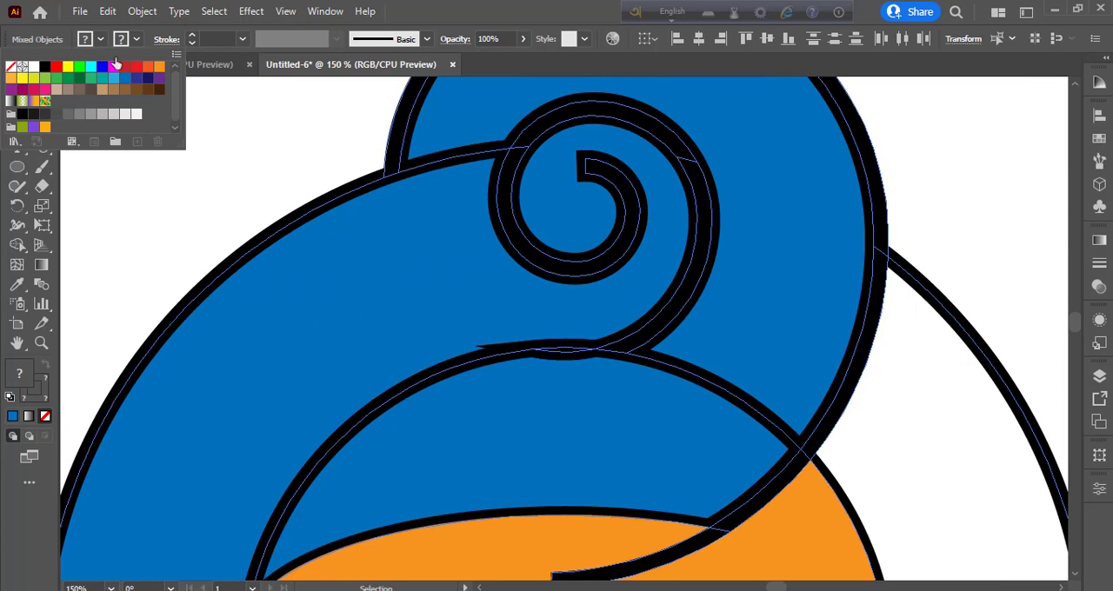
pyautogui.click(126, 78)
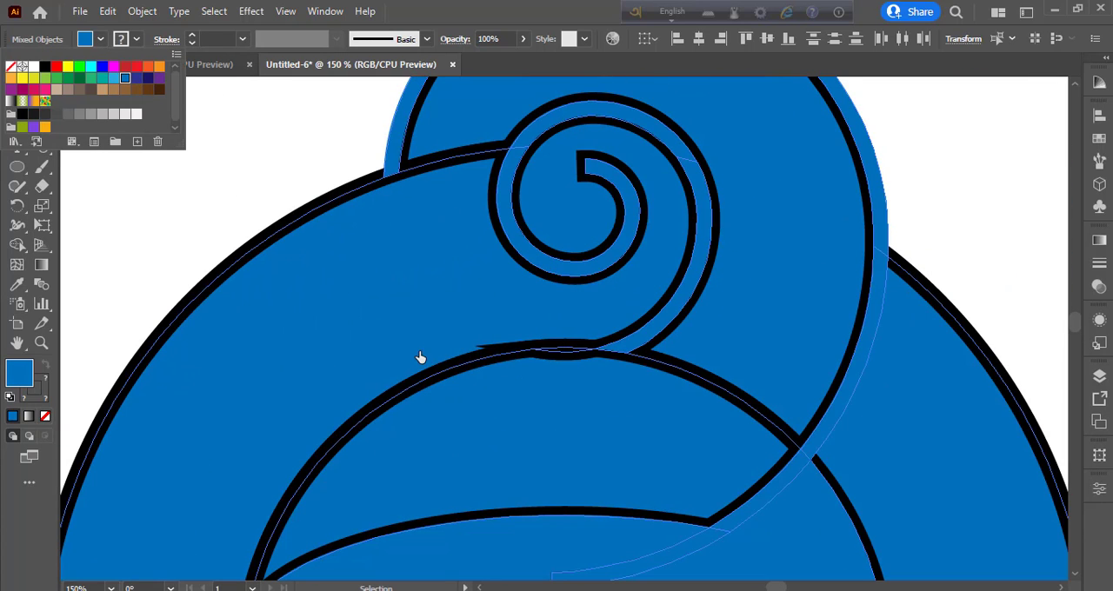
pyautogui.press('Escape')
pyautogui.hotkey('ctrl', 'z')
# Merge the thin sliver at the top of the inner circle into the blue area above the coffee with Shape Builder
pyautogui.click(18, 246)
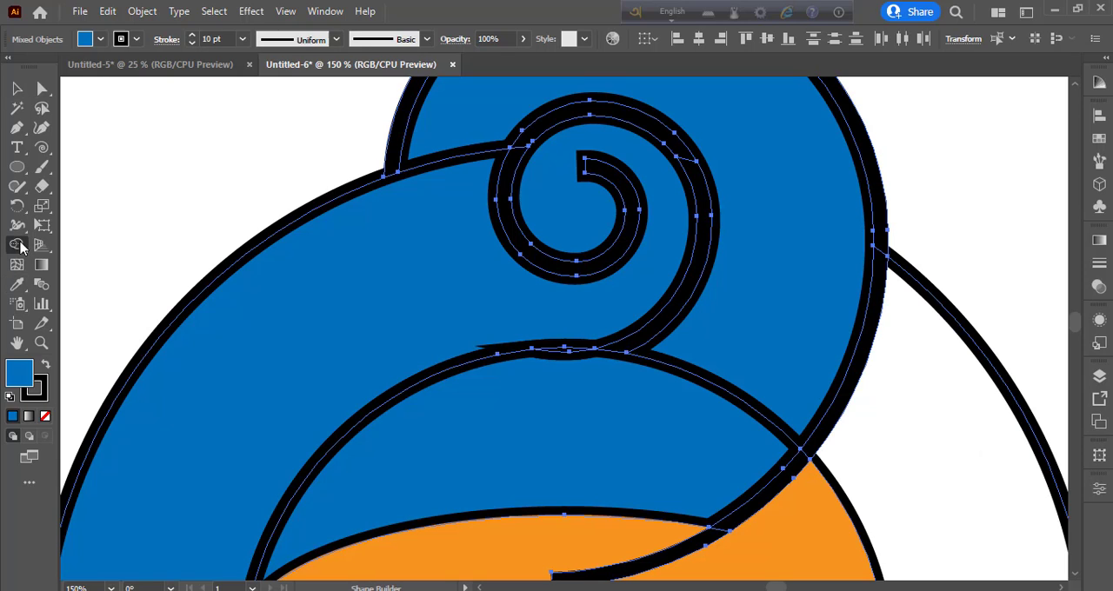
pyautogui.moveTo(574, 367); pyautogui.dragTo(592, 390)
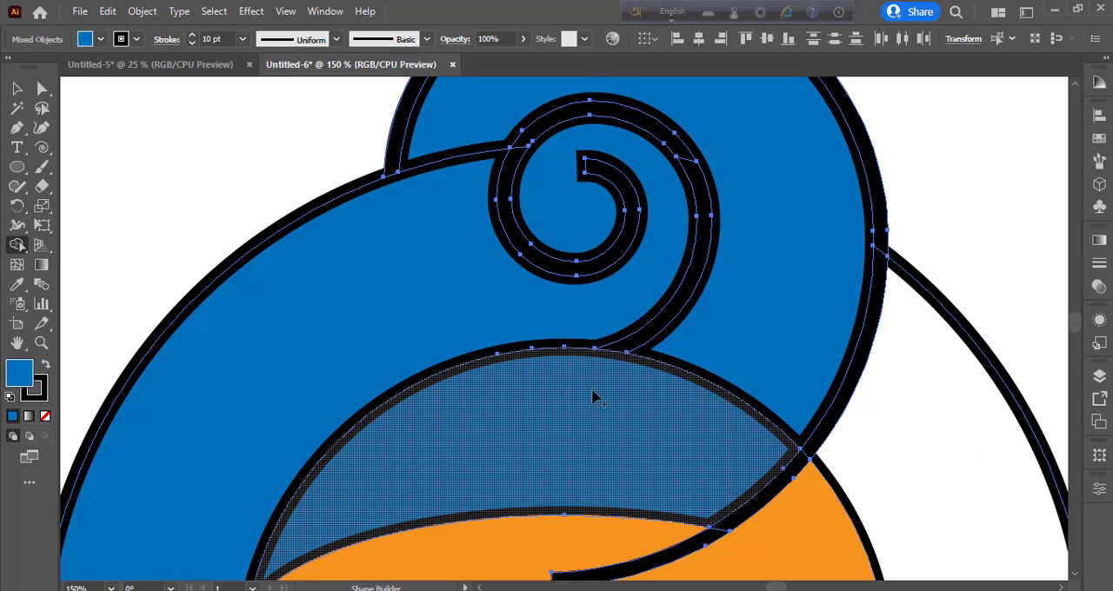
pyautogui.click(673, 167)
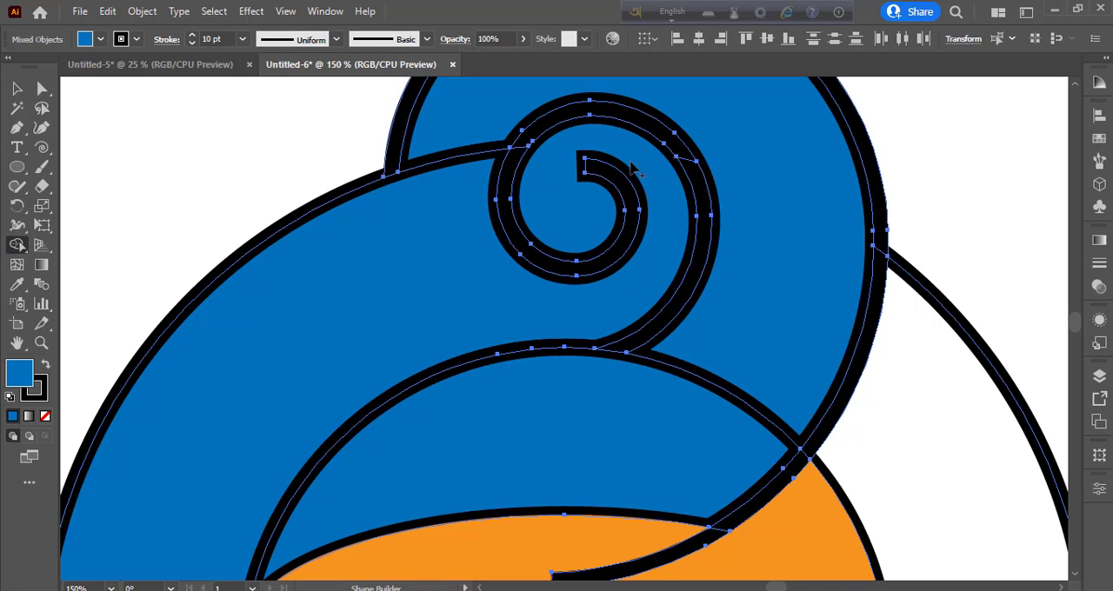